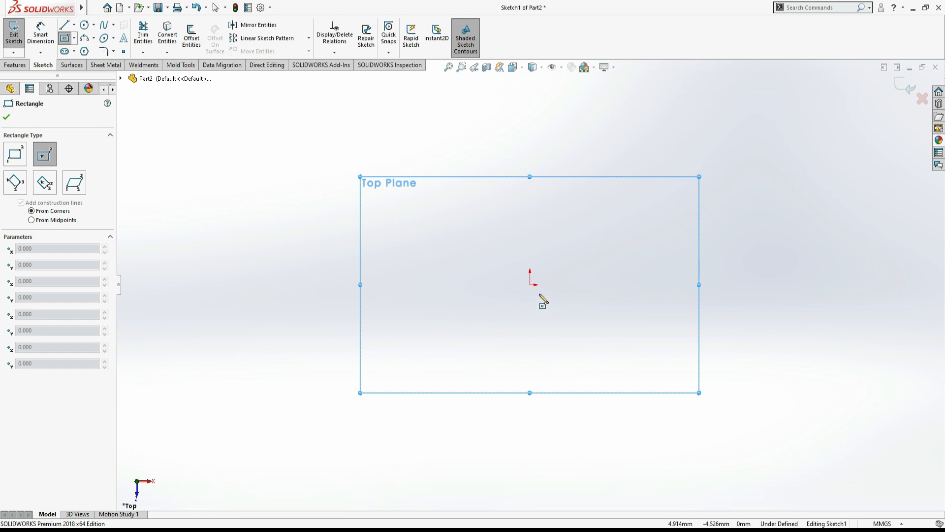
Sketch a center rectangle about 43 by 35 mm around the origin on the Top Plane and switch the units to IPS
{"action": "left_click", "coordinate": [529, 284]}
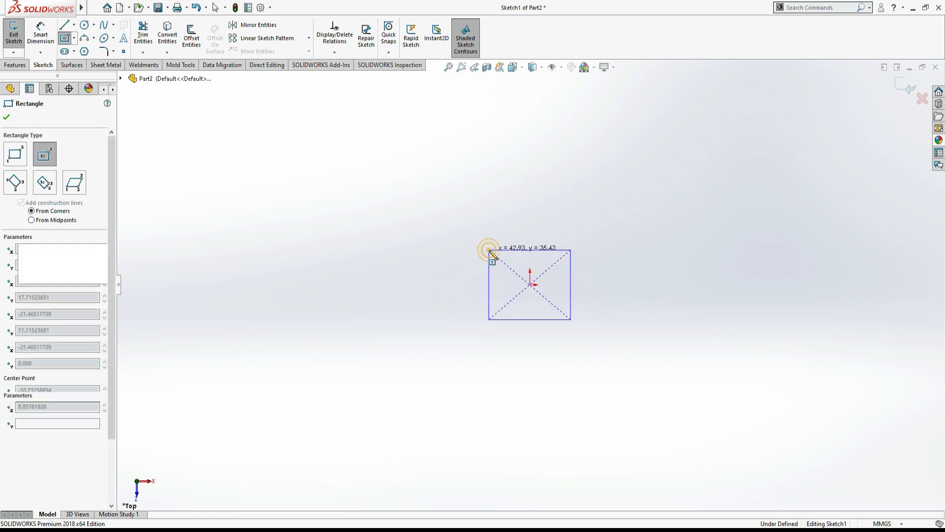
{"action": "left_click", "coordinate": [489, 249]}
{"action": "left_click", "coordinate": [884, 521]}
{"action": "left_click", "coordinate": [873, 491]}
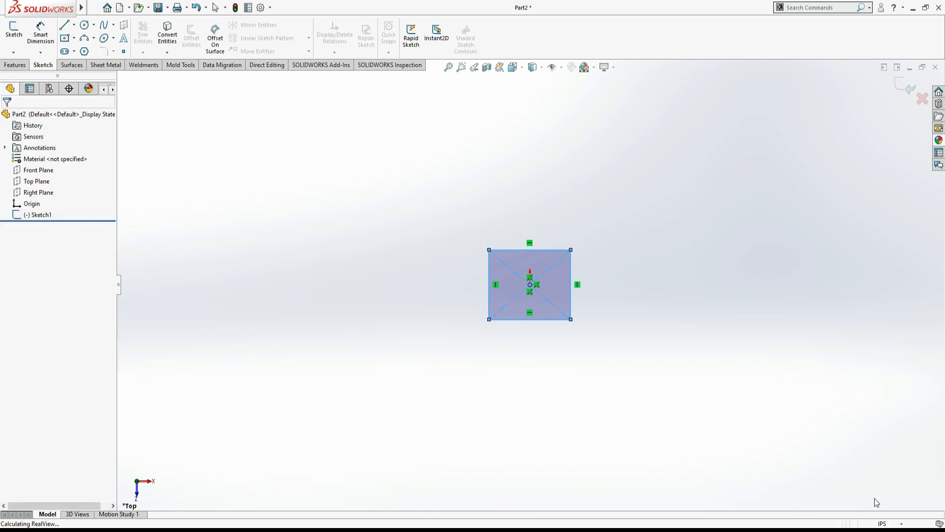
Edit the rectangle sketch and dimension both its width and its height to 10 in
{"action": "left_click", "coordinate": [40, 214]}
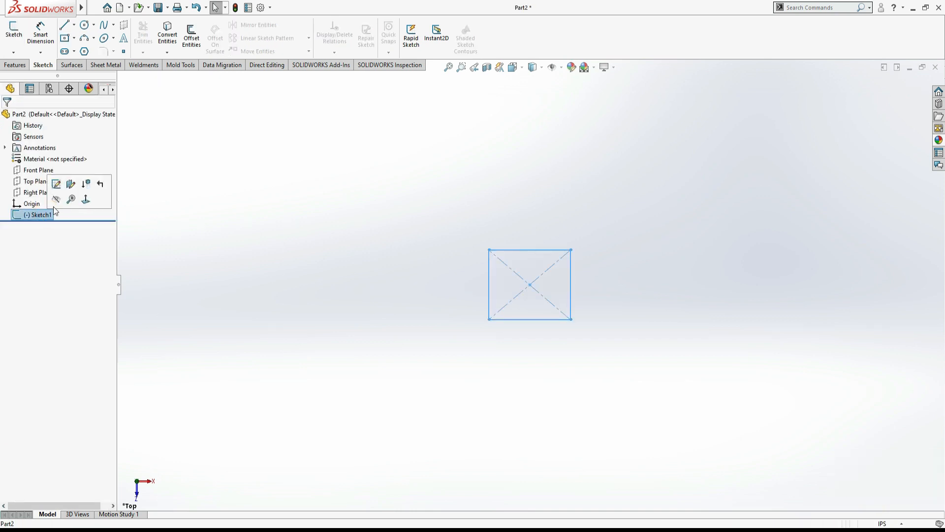
{"action": "left_click", "coordinate": [68, 183]}
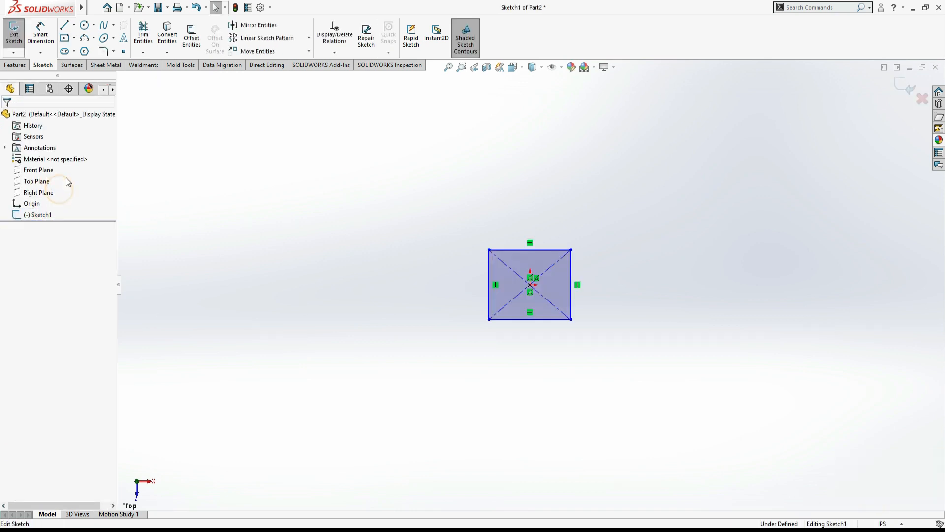
{"action": "left_click", "coordinate": [41, 33]}
{"action": "left_click", "coordinate": [535, 252]}
{"action": "left_click", "coordinate": [537, 208]}
{"action": "type", "text": "10"}
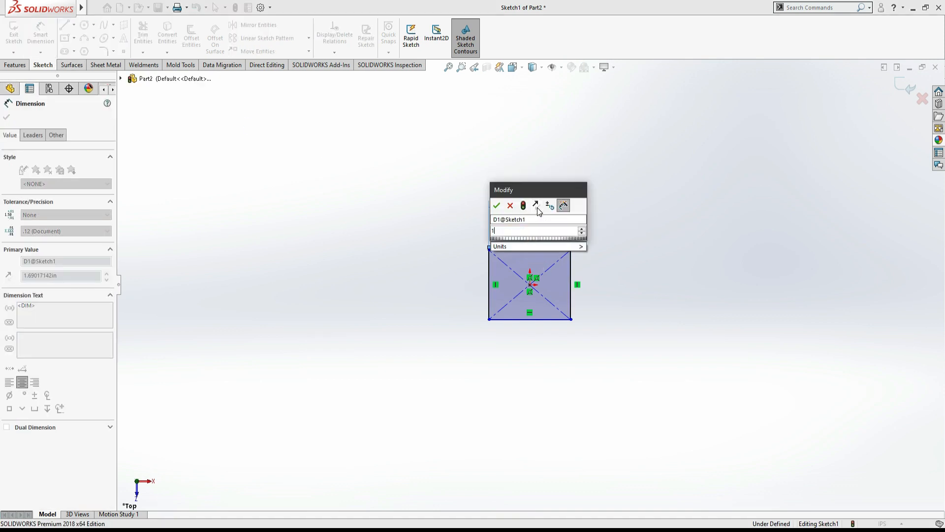
{"action": "key", "text": "Return"}
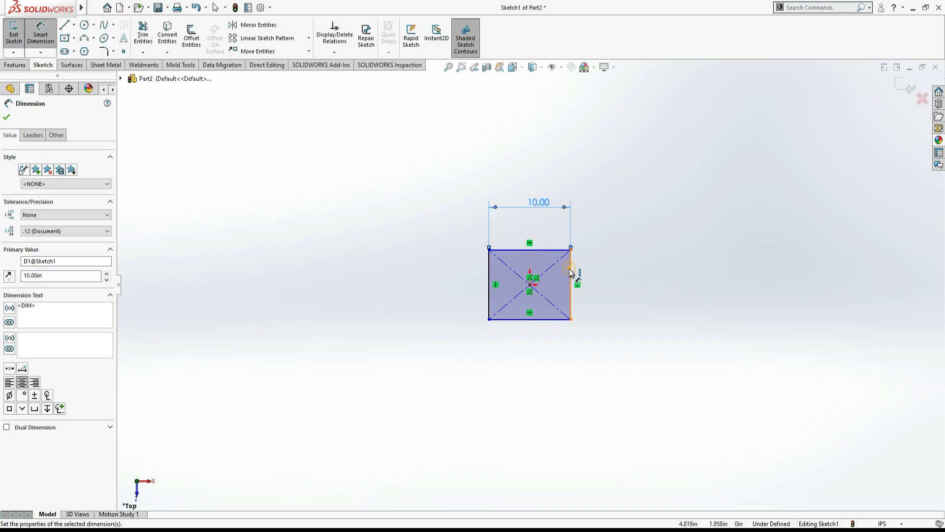
{"action": "left_click", "coordinate": [571, 272]}
{"action": "left_click", "coordinate": [597, 277]}
{"action": "type", "text": "10"}
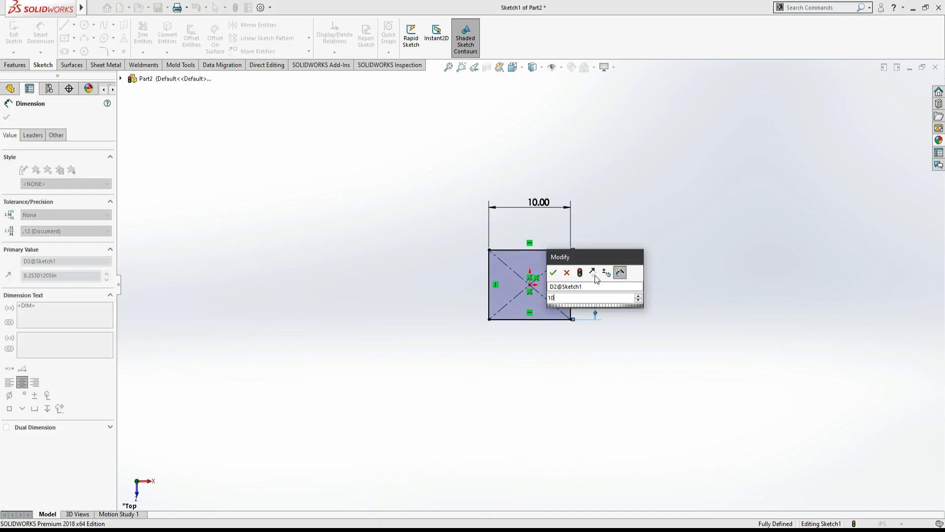
{"action": "key", "text": "Return"}
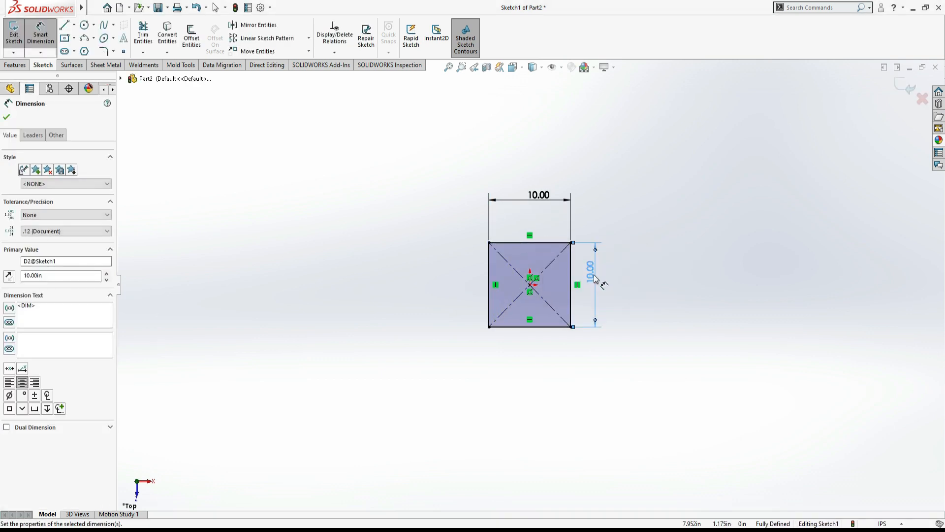
Extrude the 10 in square sketch as a blind boss 3 in deep
{"action": "left_click", "coordinate": [15, 64]}
{"action": "left_click", "coordinate": [18, 34]}
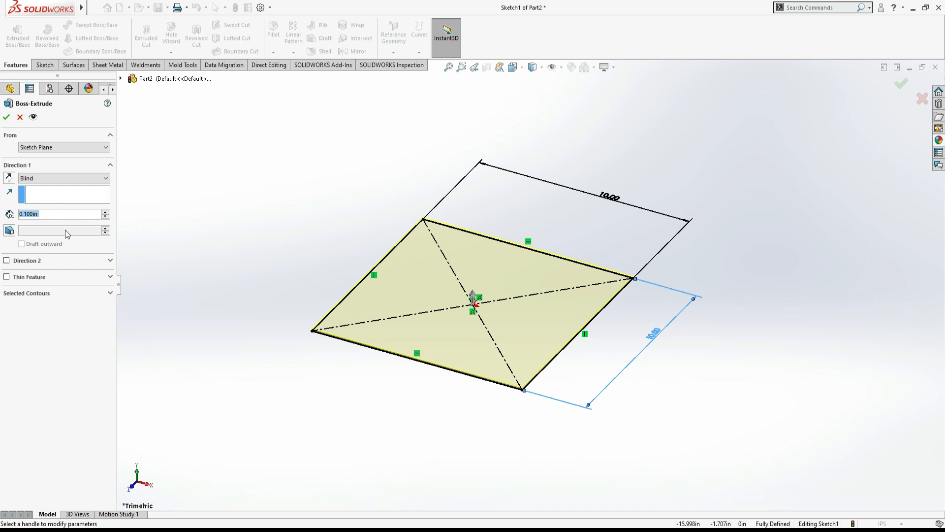
{"action": "type", "text": "3"}
{"action": "key", "text": "Return"}
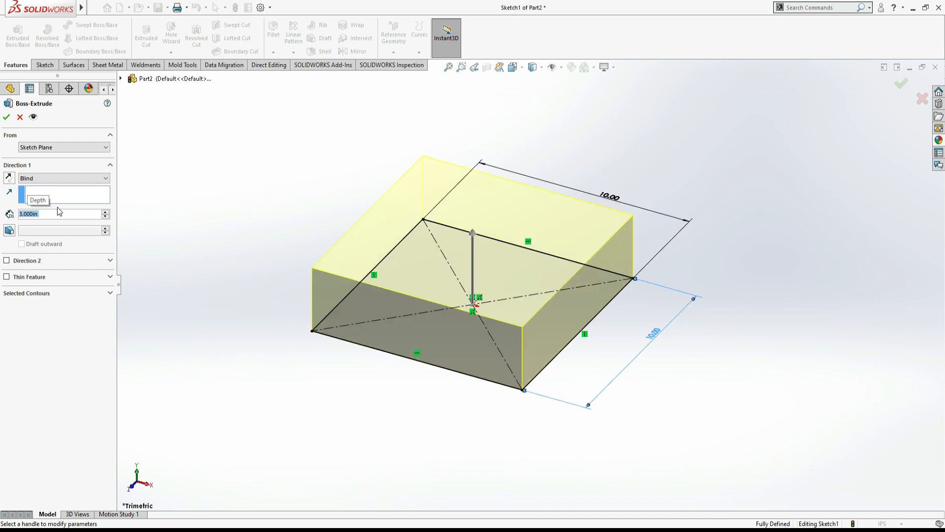
{"action": "left_click", "coordinate": [7, 117]}
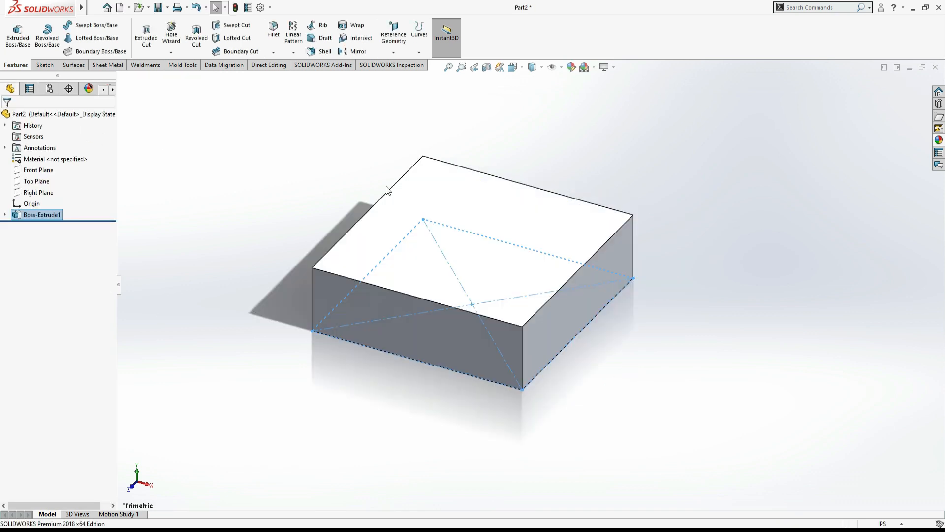
{"action": "left_click", "coordinate": [734, 248]}
On the block's top face, sketch a center rectangle about 9 by 8.7 in around the origin
{"action": "left_click", "coordinate": [512, 223]}
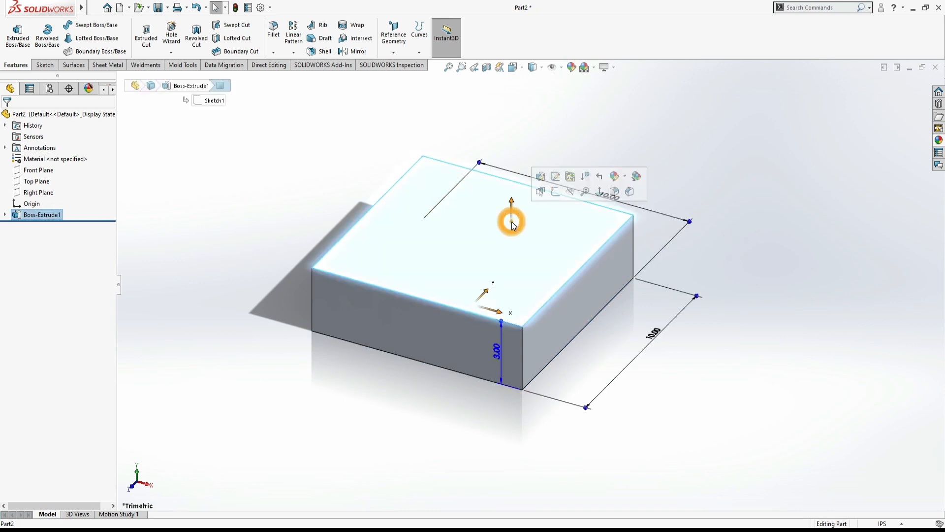
{"action": "left_click", "coordinate": [557, 192]}
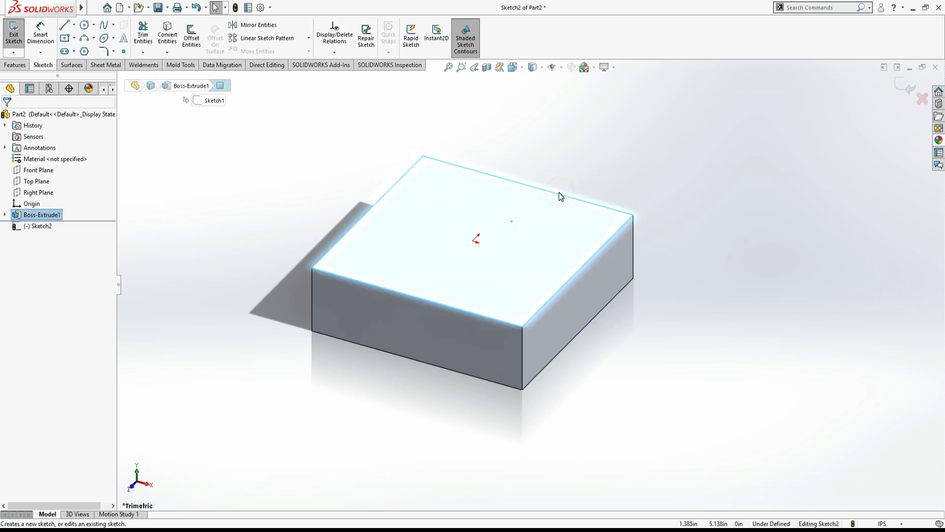
{"action": "left_click", "coordinate": [66, 38]}
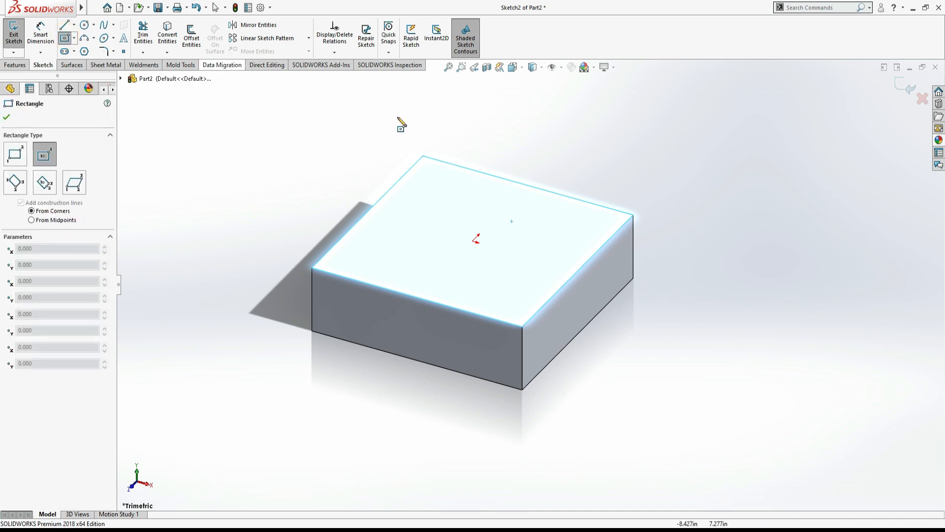
{"action": "left_click", "coordinate": [474, 241]}
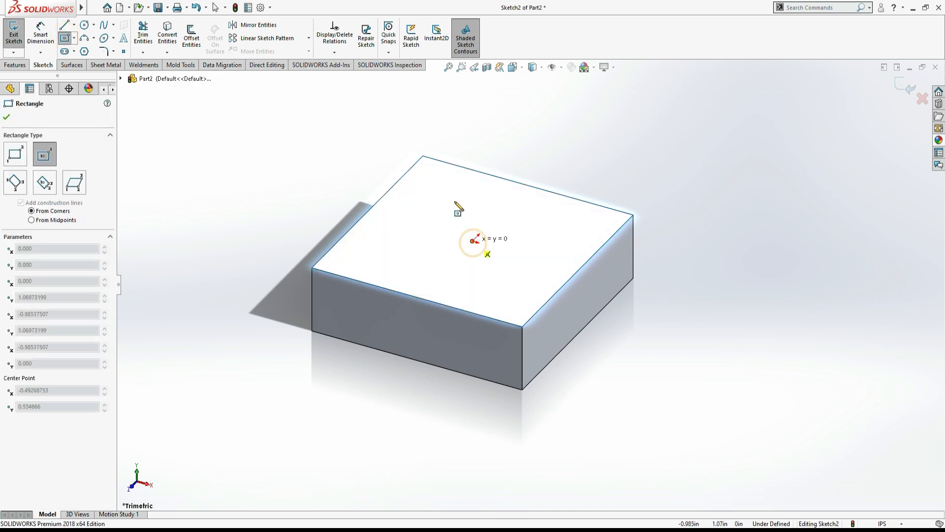
{"action": "left_click", "coordinate": [427, 166]}
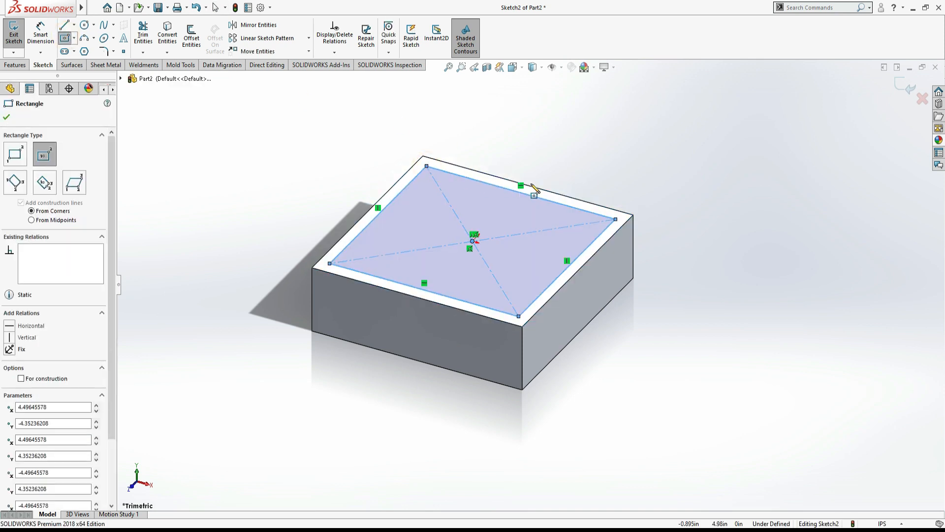
{"action": "key", "text": "Escape"}
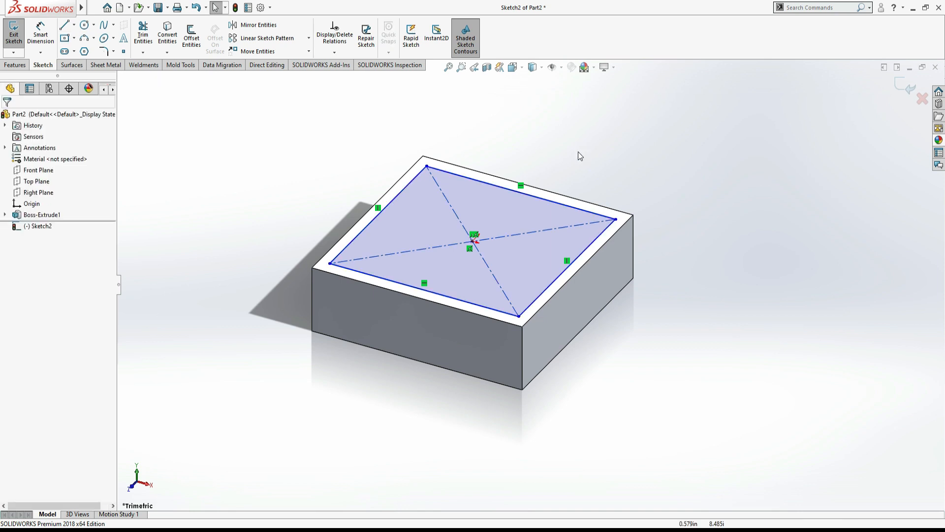
Add an Equal relation between two adjacent sides of the rectangle on the top face
{"action": "left_click", "coordinate": [542, 199]}
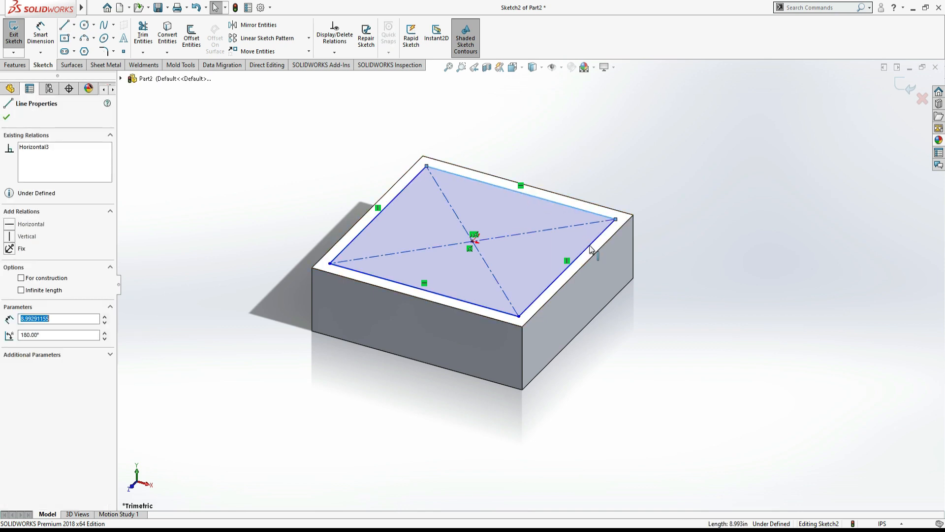
{"action": "left_click", "coordinate": [591, 244], "text": "ctrl"}
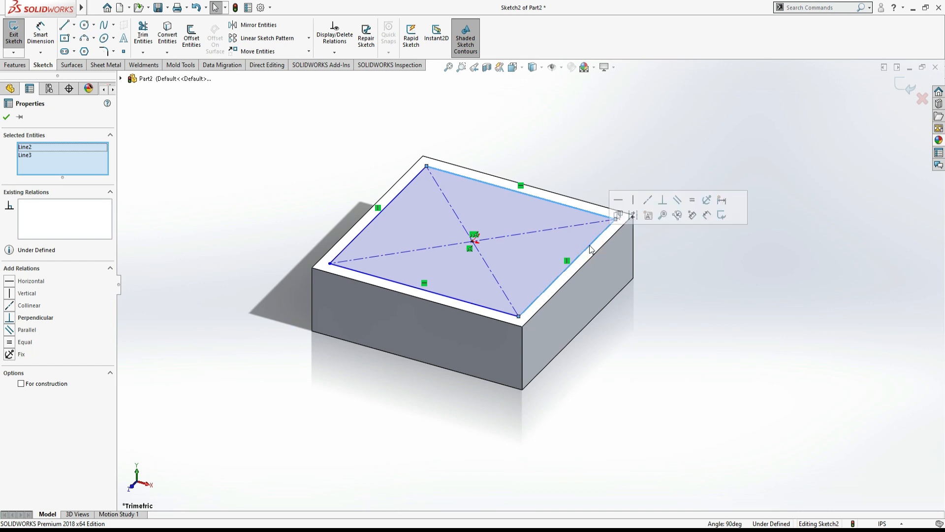
{"action": "left_click", "coordinate": [14, 342]}
{"action": "left_click", "coordinate": [7, 117]}
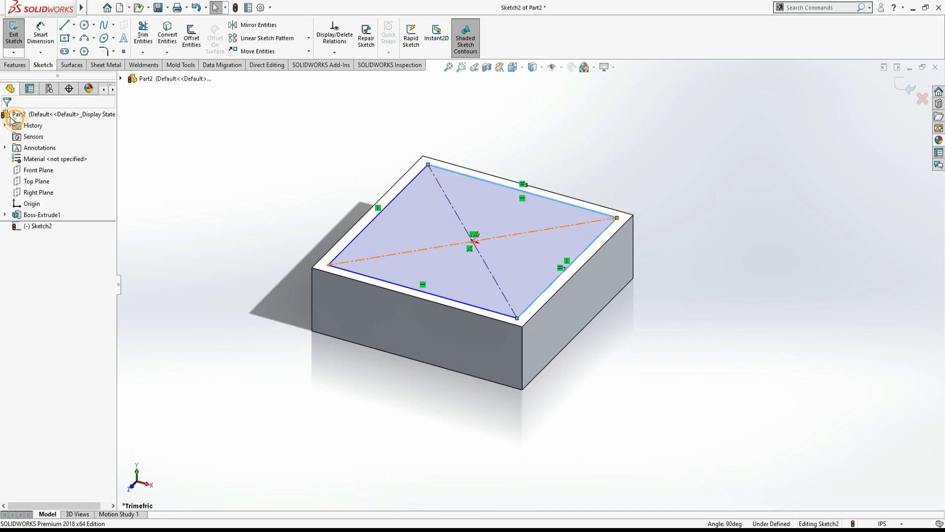
Dimension the back side of the inner square to 9.5 in
{"action": "left_click", "coordinate": [40, 35]}
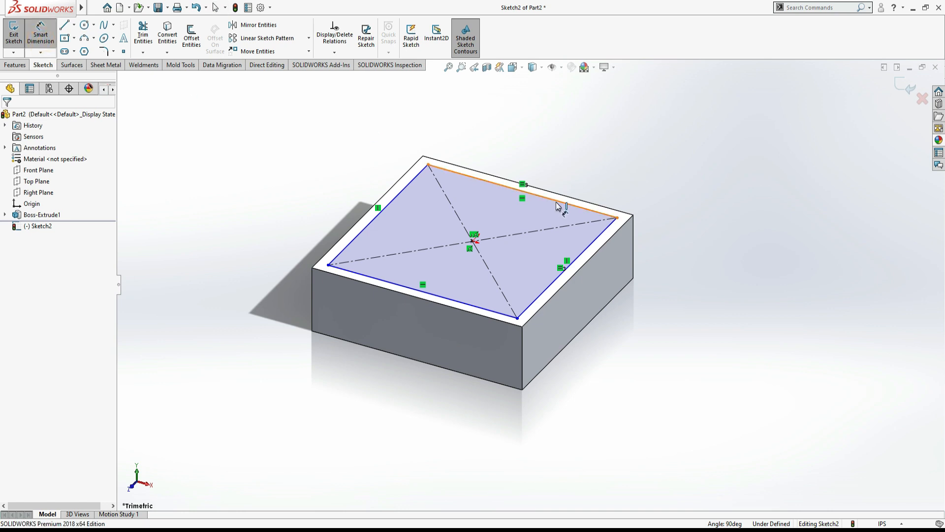
{"action": "left_click", "coordinate": [572, 203]}
{"action": "left_click", "coordinate": [575, 162]}
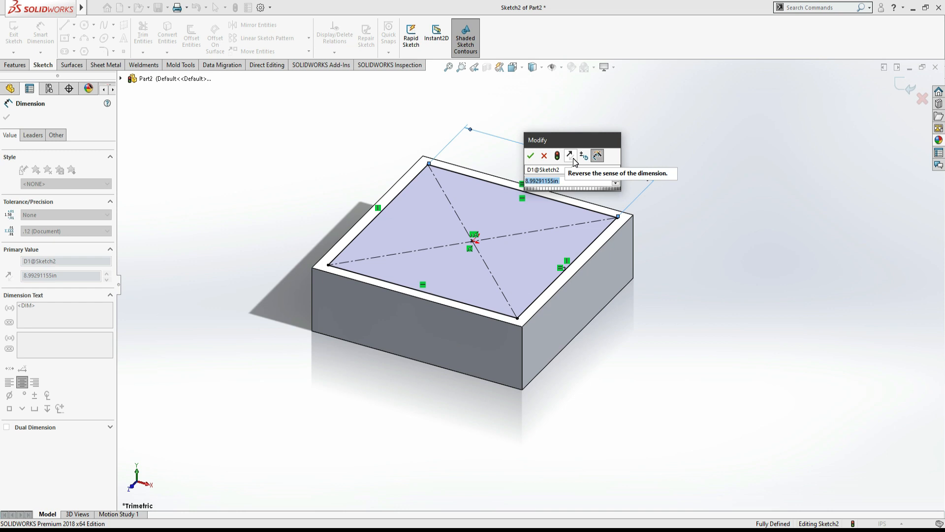
{"action": "key", "text": "Return"}
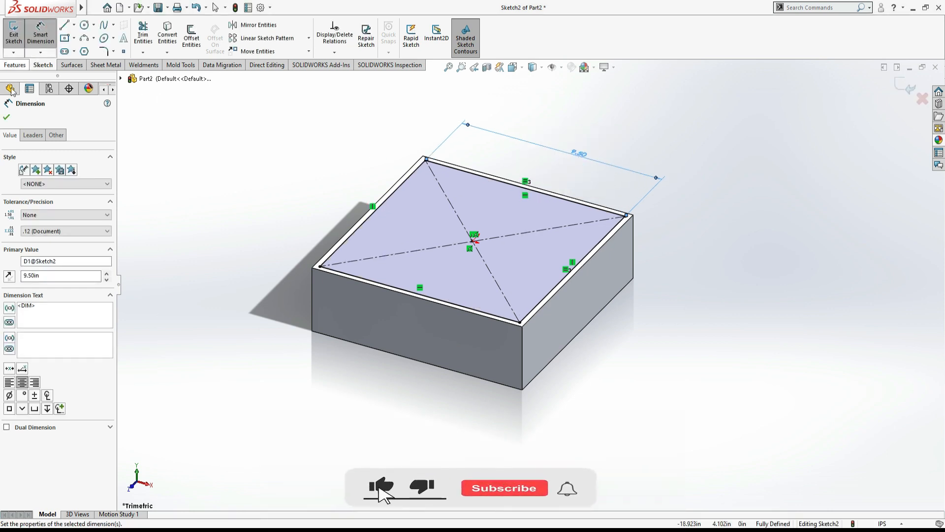
{"action": "left_click", "coordinate": [6, 117]}
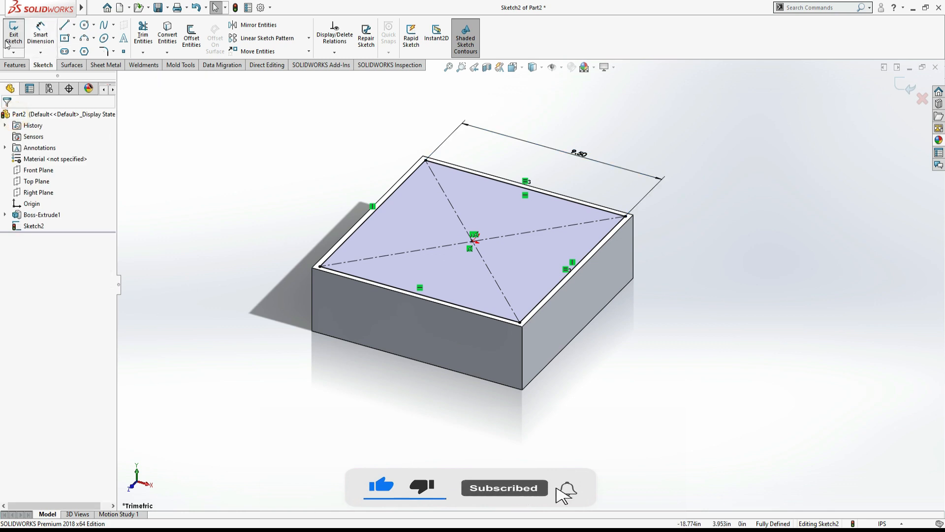
Set up a blind extruded cut from the inner square sketch with a depth of 2.75 in
{"action": "left_click", "coordinate": [15, 64]}
{"action": "left_click", "coordinate": [147, 37]}
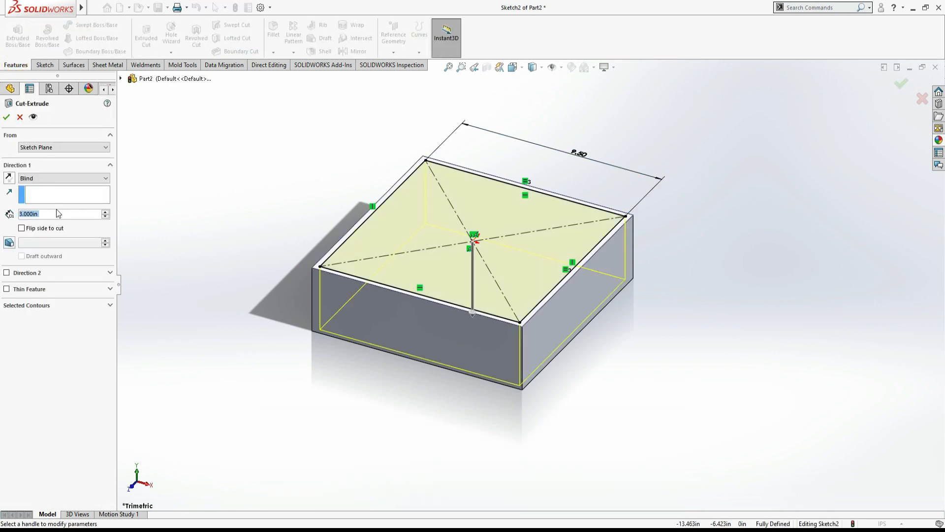
{"action": "type", "text": "2."}
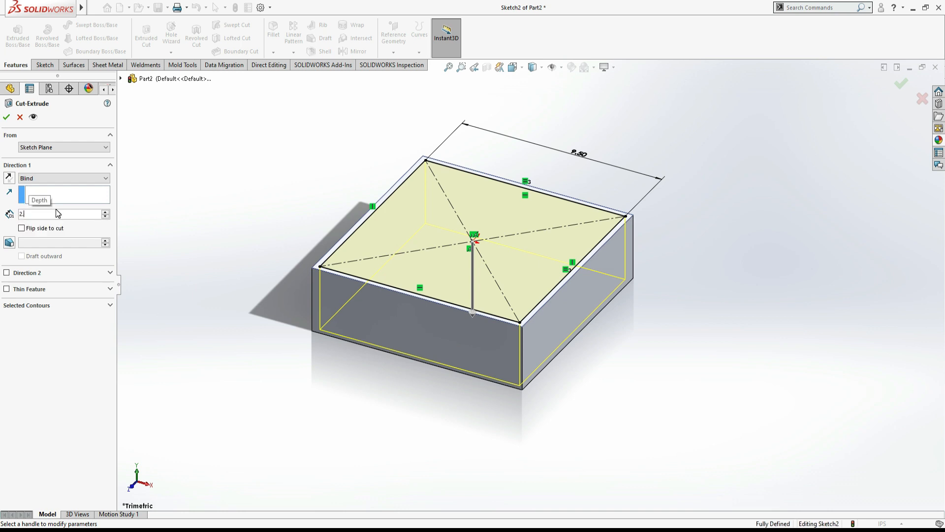
{"action": "type", "text": "75"}
{"action": "key", "text": "Return"}
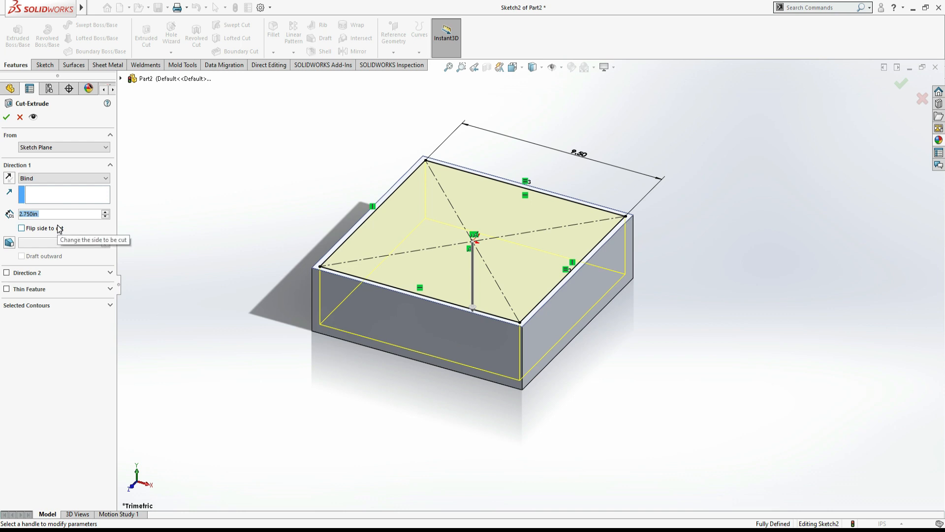
Change the cut depth to 3-2.75 in and create the shallow square recess
{"action": "type", "text": "3"}
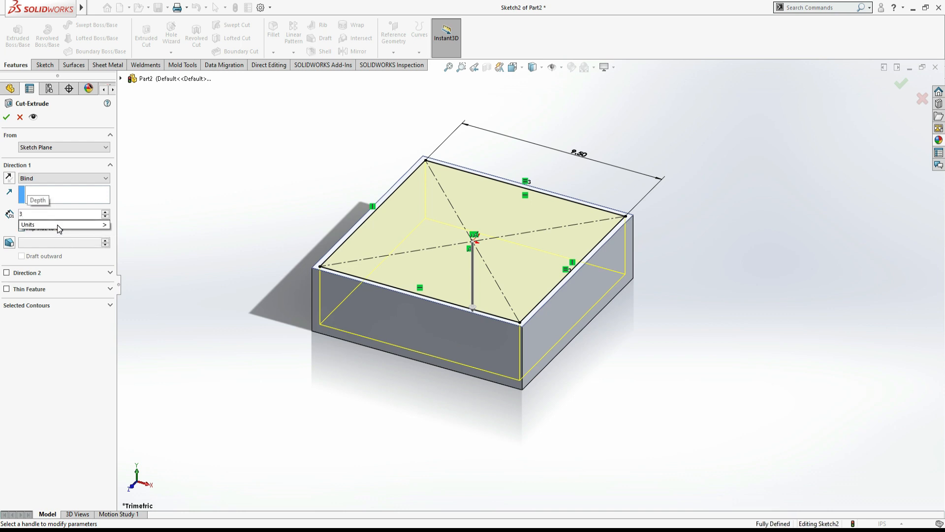
{"action": "type", "text": "-2.75"}
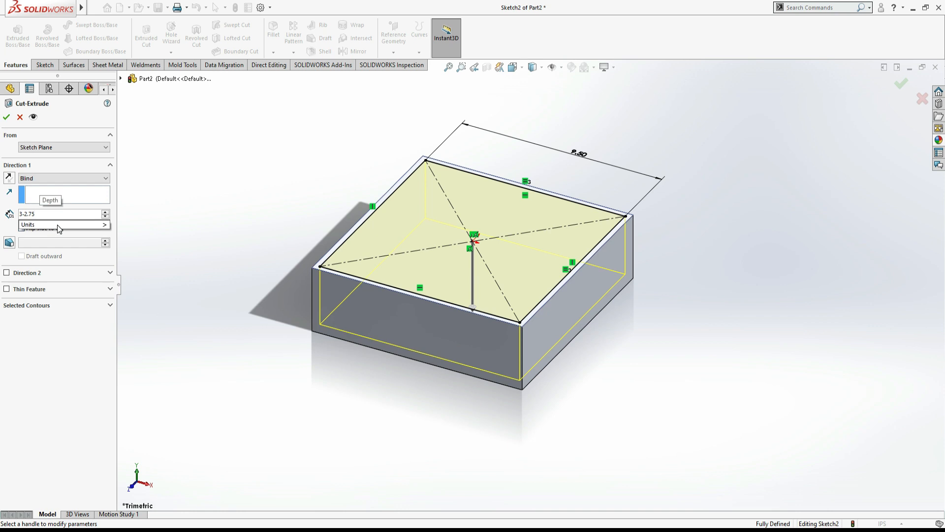
{"action": "key", "text": "Return"}
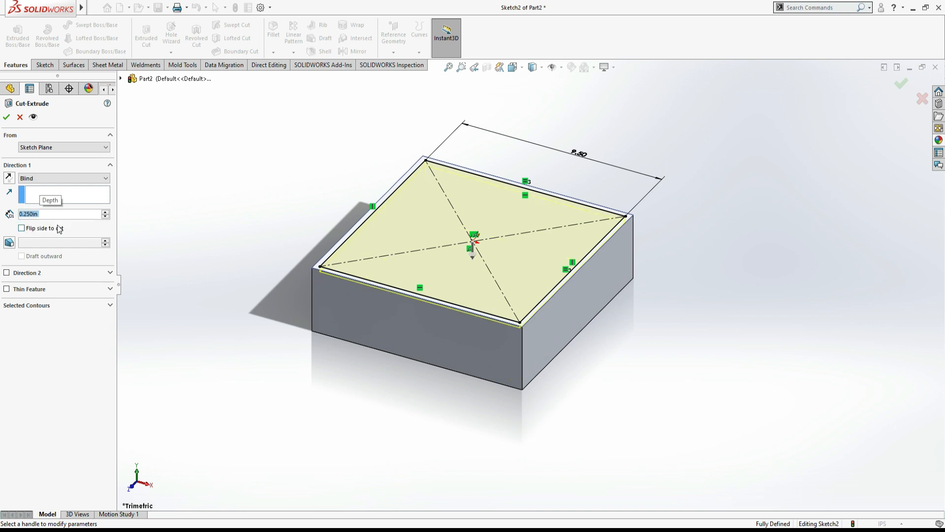
{"action": "left_click", "coordinate": [6, 116]}
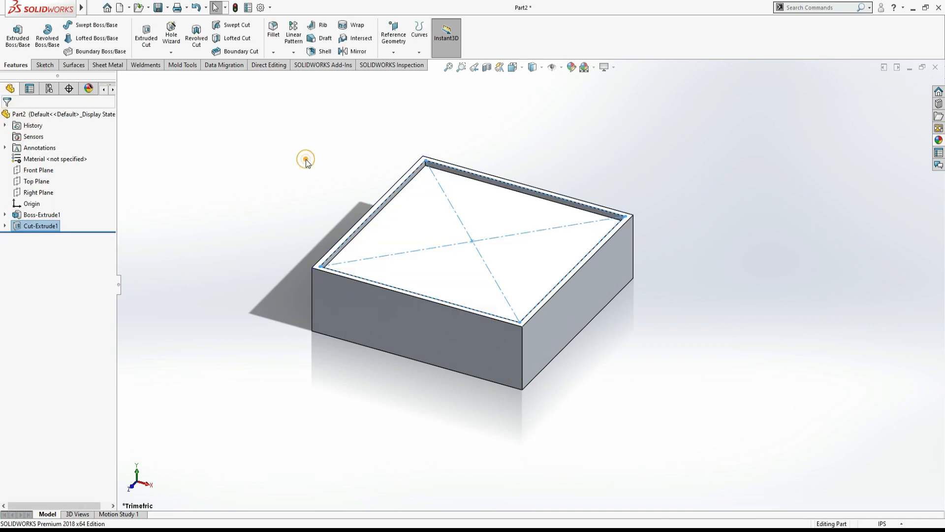
On the recess floor, sketch a circle centered on the origin with a radius of about 1.43 in
{"action": "left_click", "coordinate": [480, 255]}
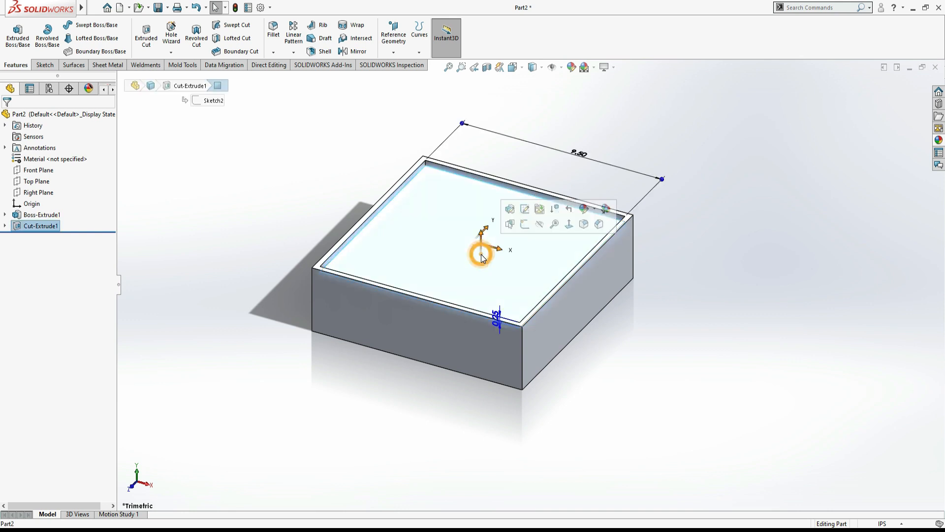
{"action": "left_click", "coordinate": [521, 227]}
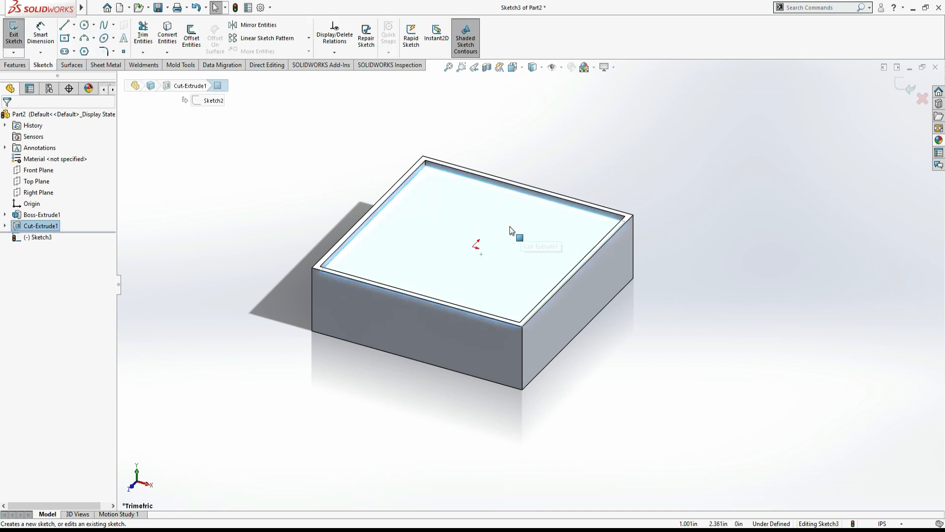
{"action": "left_click", "coordinate": [83, 29]}
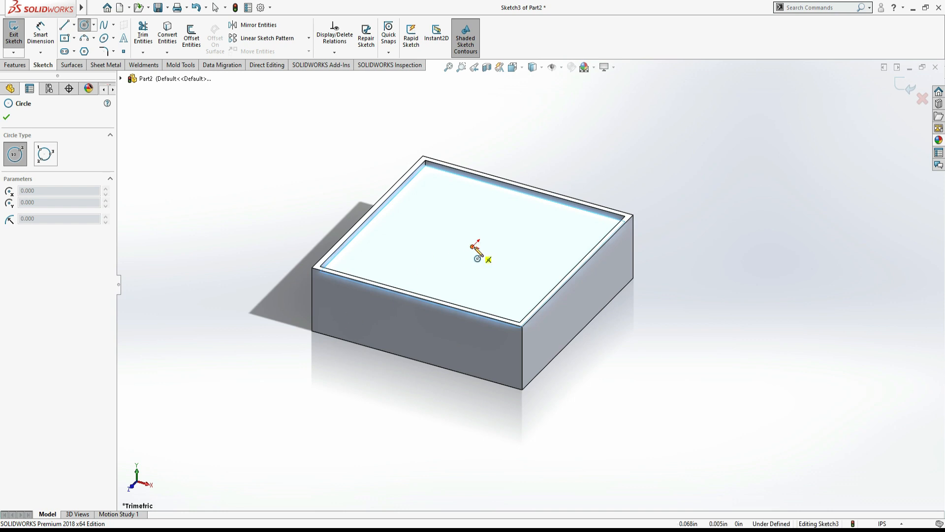
{"action": "left_click", "coordinate": [474, 247]}
{"action": "left_click", "coordinate": [503, 239]}
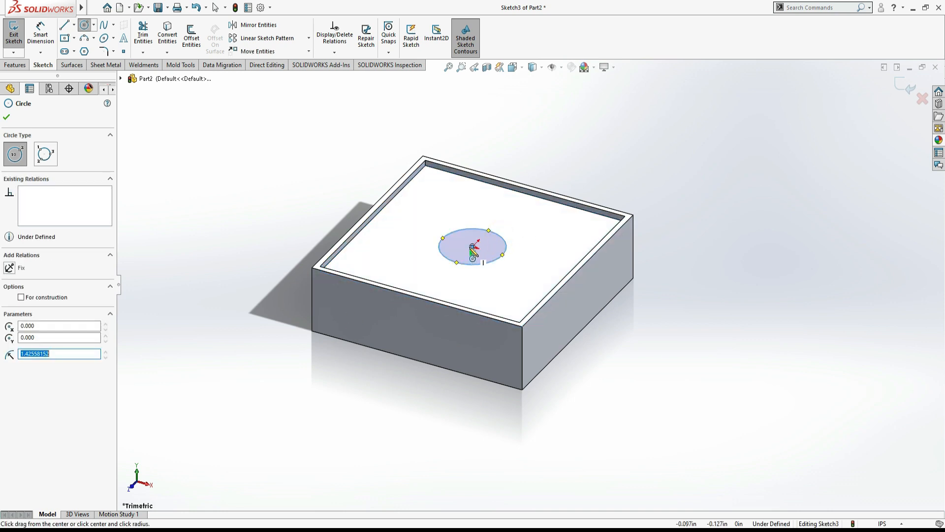
Sketch a second circle centered on the origin inside the first, with a radius of about 0.8 in
{"action": "left_click", "coordinate": [473, 247]}
{"action": "left_click", "coordinate": [493, 246]}
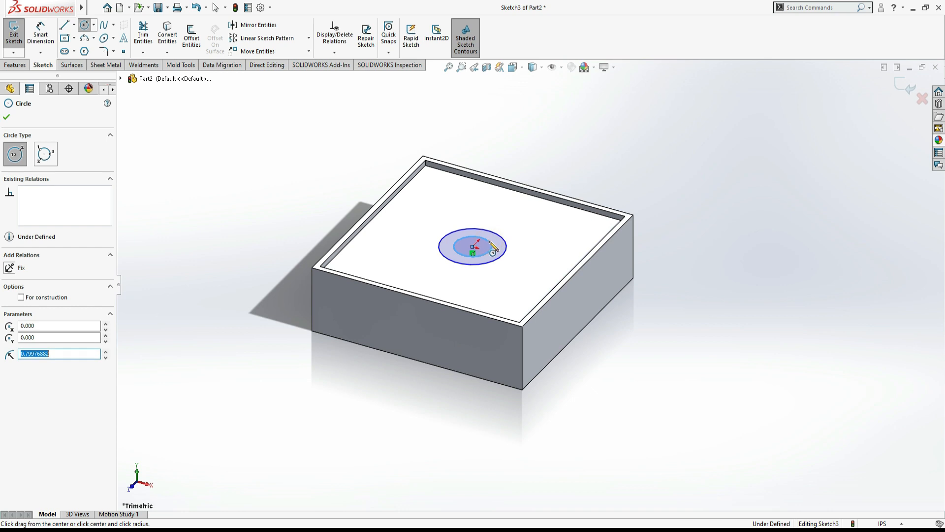
{"action": "key", "text": "Escape"}
Dimension the outer circle with a diameter of 3 in
{"action": "key", "text": "ctrl+8"}
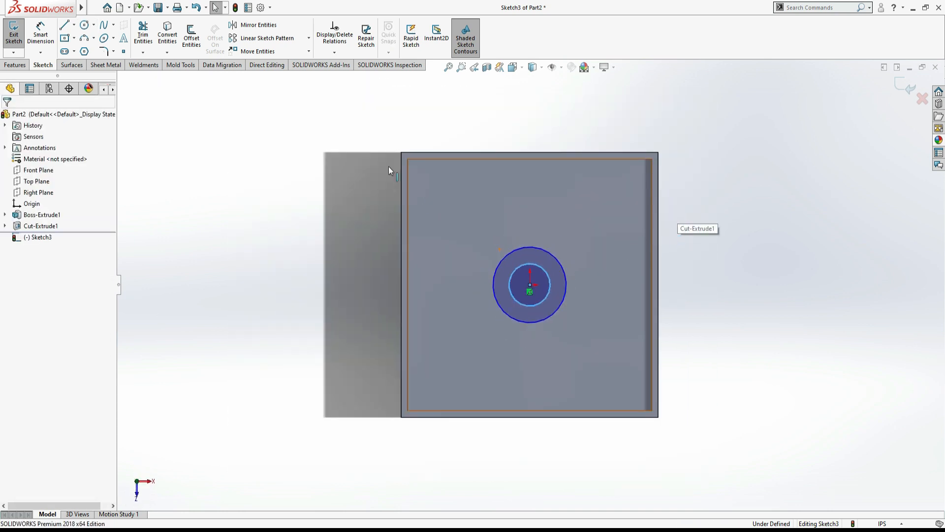
{"action": "left_click", "coordinate": [40, 35]}
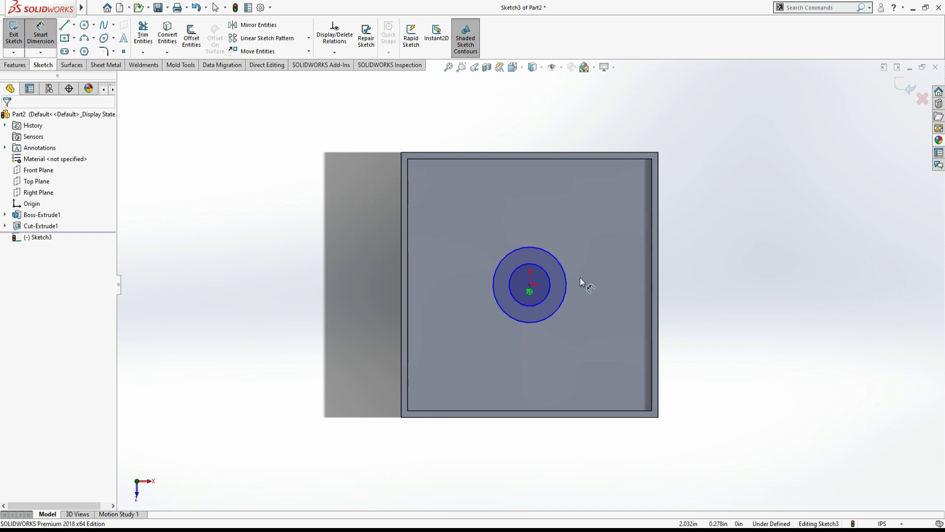
{"action": "left_click", "coordinate": [566, 281]}
{"action": "left_click", "coordinate": [709, 284]}
{"action": "type", "text": "3.00in"}
{"action": "key", "text": "Return"}
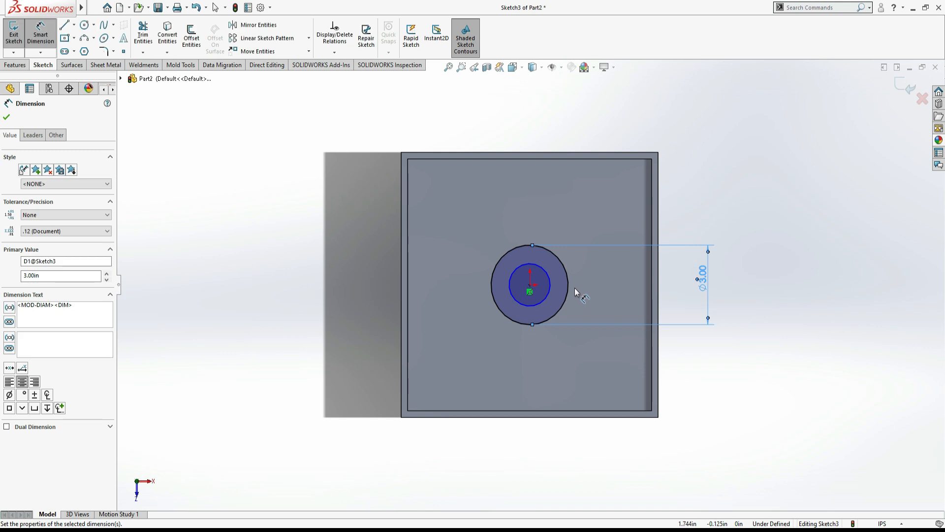
Dimension the diameter of the inner circle and set it to 2 in
{"action": "left_click", "coordinate": [552, 288]}
{"action": "left_click", "coordinate": [684, 290]}
{"action": "type", "text": "2.5"}
{"action": "key", "text": "Return"}
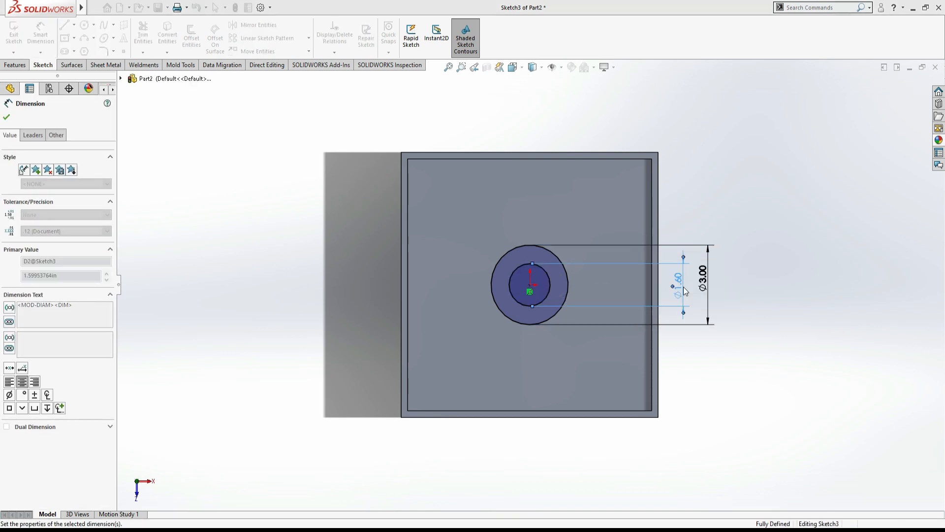
{"action": "double_click", "coordinate": [683, 286]}
{"action": "type", "text": "2"}
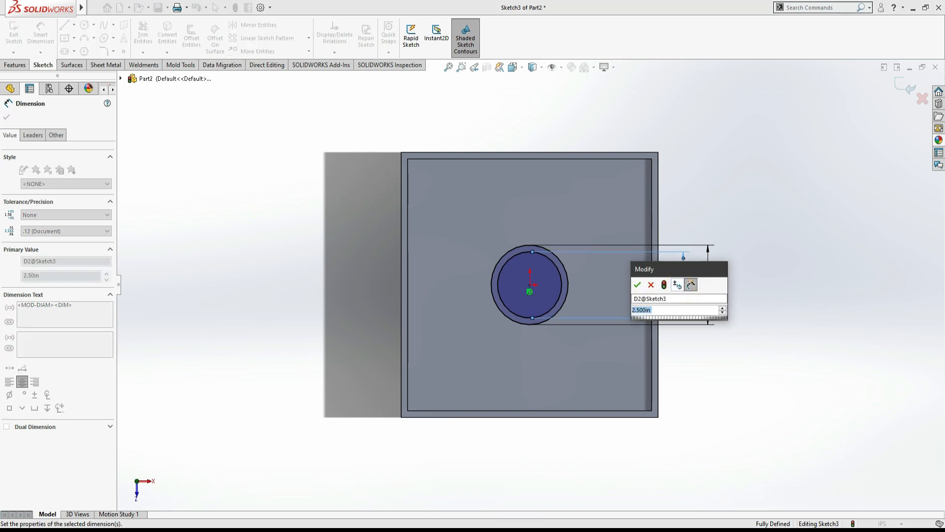
{"action": "key", "text": "Return"}
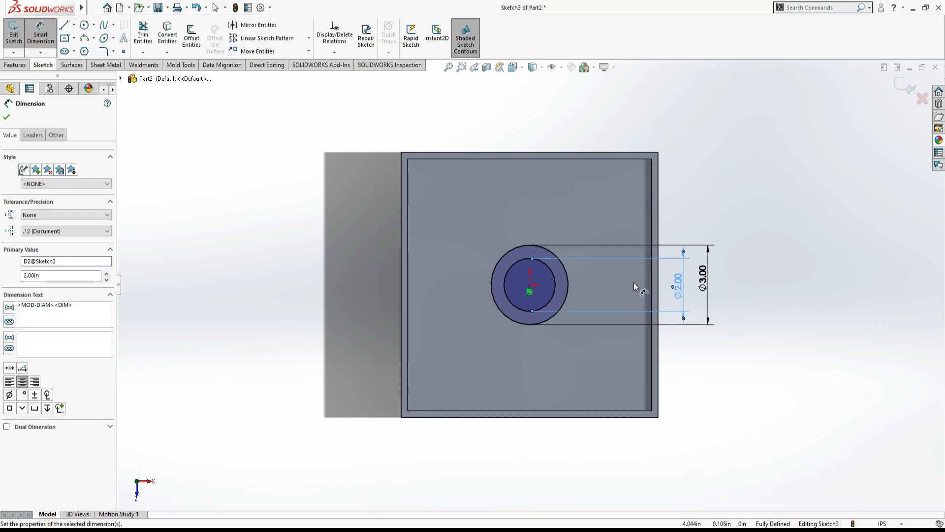
Extrude the ring between the two circles upward from the recess floor with a blind depth of 4 in
{"action": "key", "text": "ctrl+7"}
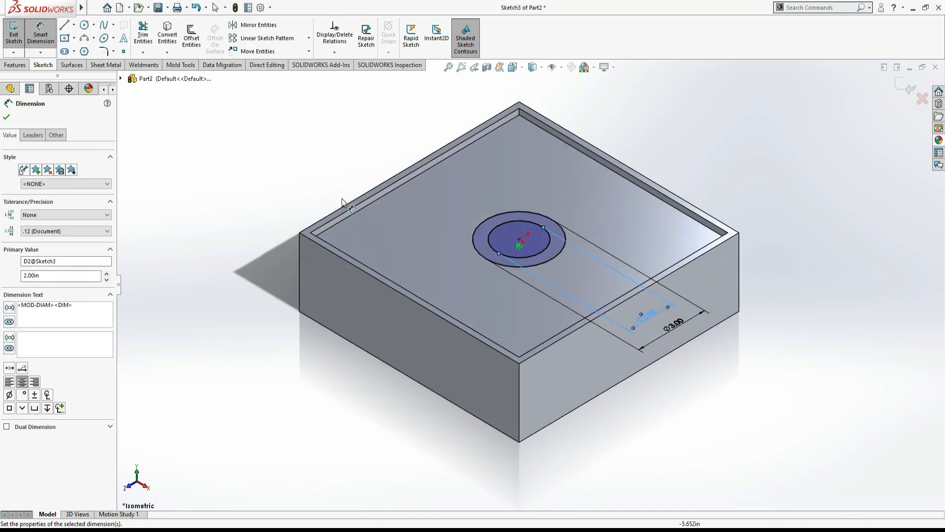
{"action": "left_click", "coordinate": [19, 67]}
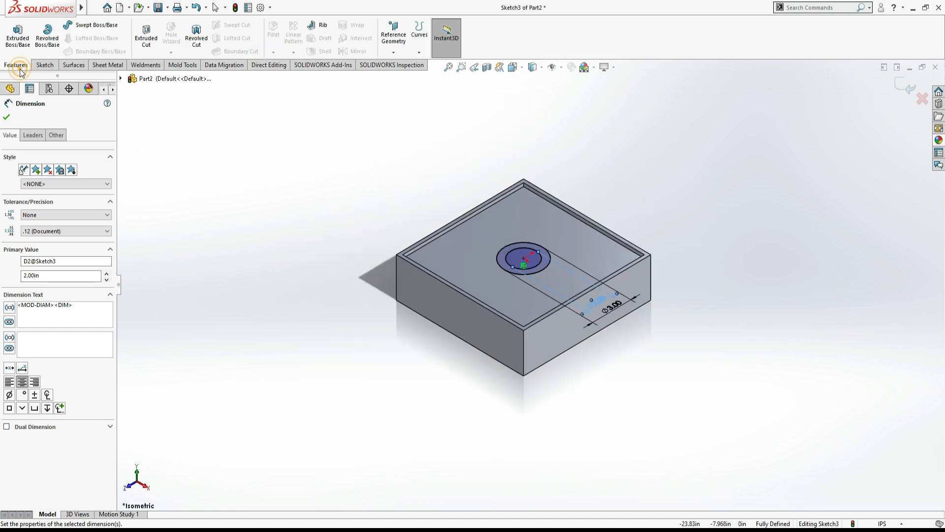
{"action": "left_click", "coordinate": [22, 46]}
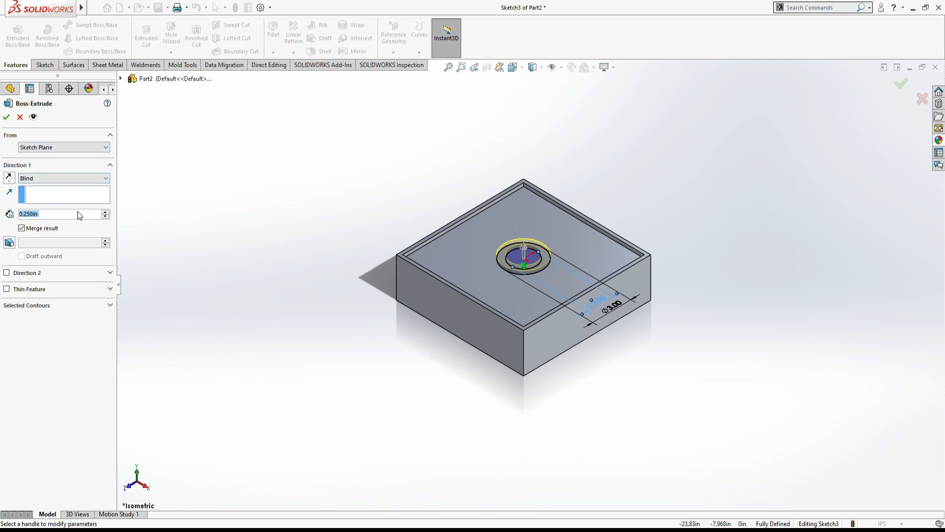
{"action": "type", "text": "3"}
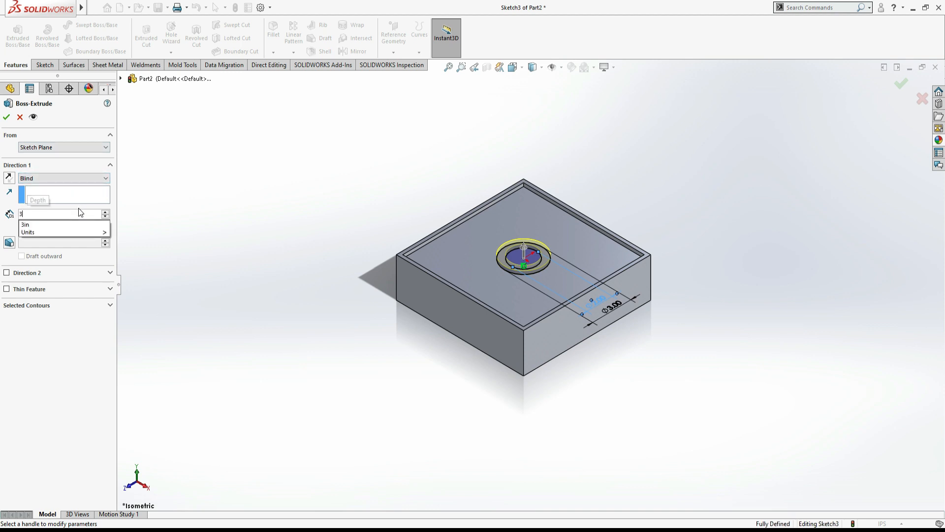
{"action": "key", "text": "Return"}
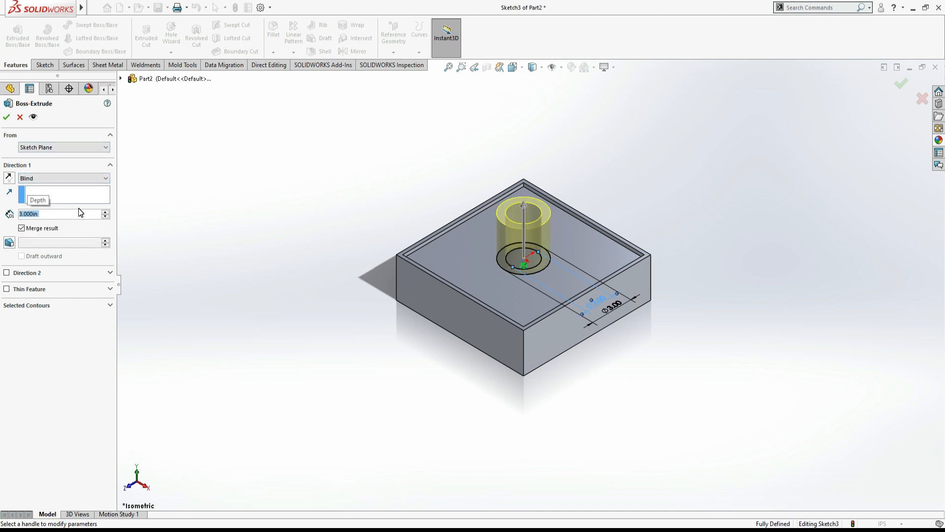
{"action": "type", "text": "4"}
{"action": "key", "text": "Return"}
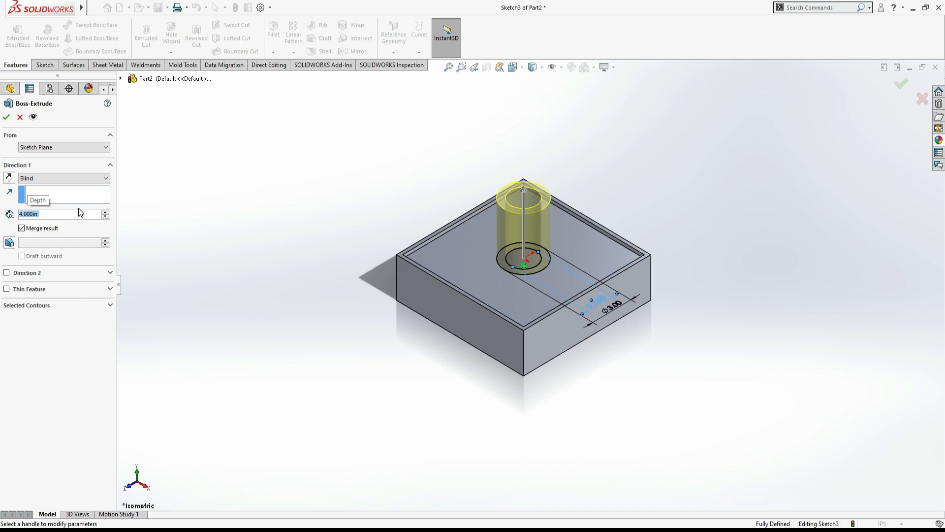
{"action": "left_click", "coordinate": [5, 117]}
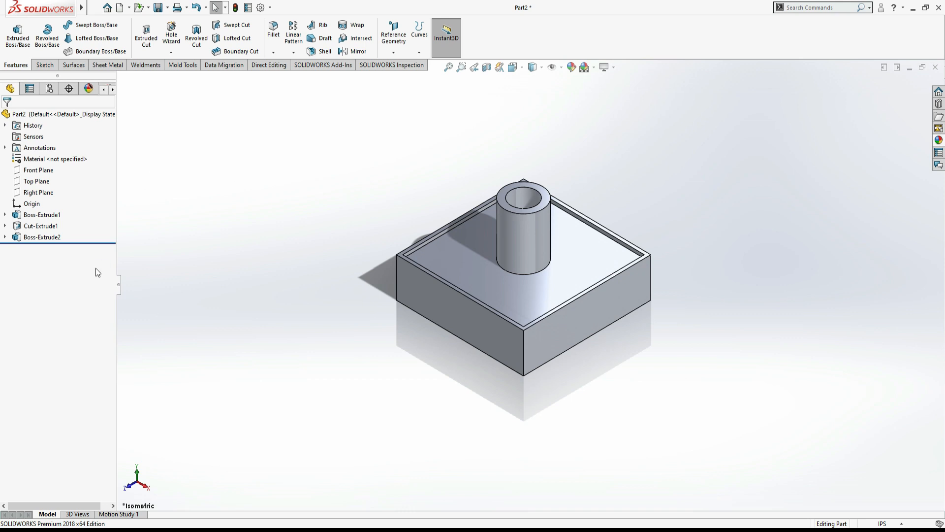
Edit the ring extrusion and set its depth to 3 in
{"action": "left_click", "coordinate": [37, 237]}
{"action": "left_click", "coordinate": [33, 206]}
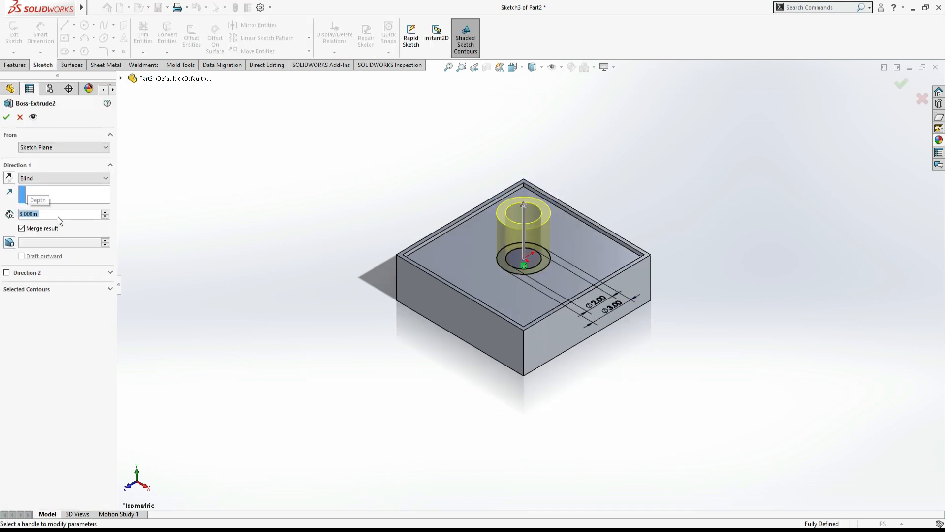
{"action": "left_click", "coordinate": [6, 116]}
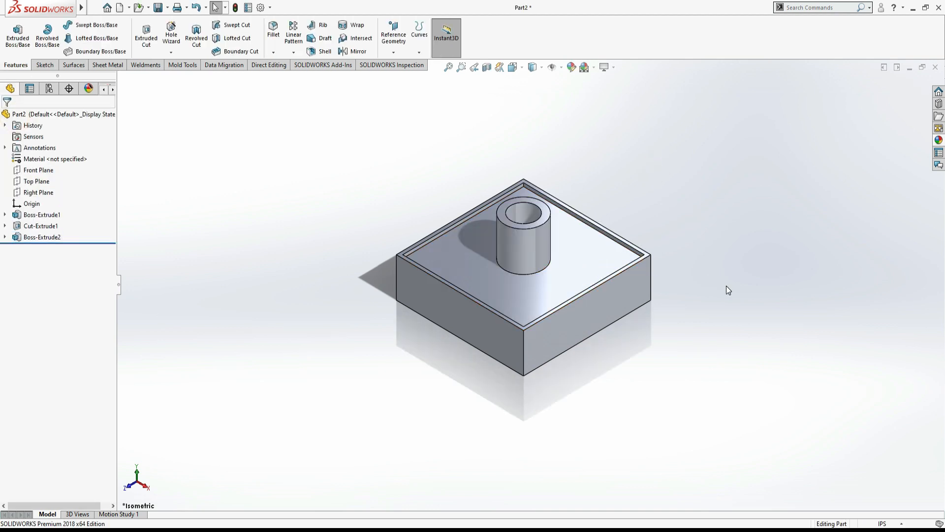
Start a sketch on the circular floor inside the hollow cylinder and convert that face's edge into sketch geometry
{"action": "scroll", "coordinate": [728, 289], "scroll_direction": "up", "scroll_amount": 3}
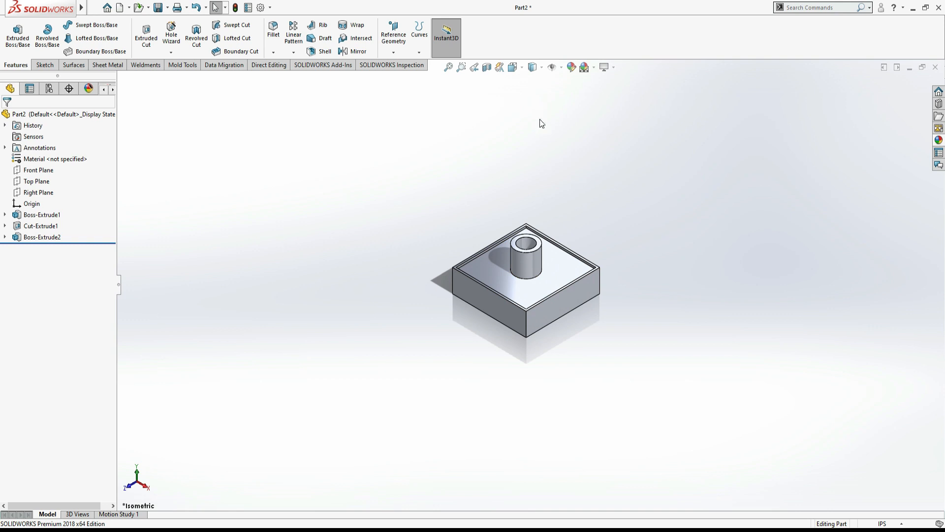
{"action": "scroll", "coordinate": [602, 285], "scroll_direction": "up", "scroll_amount": 1}
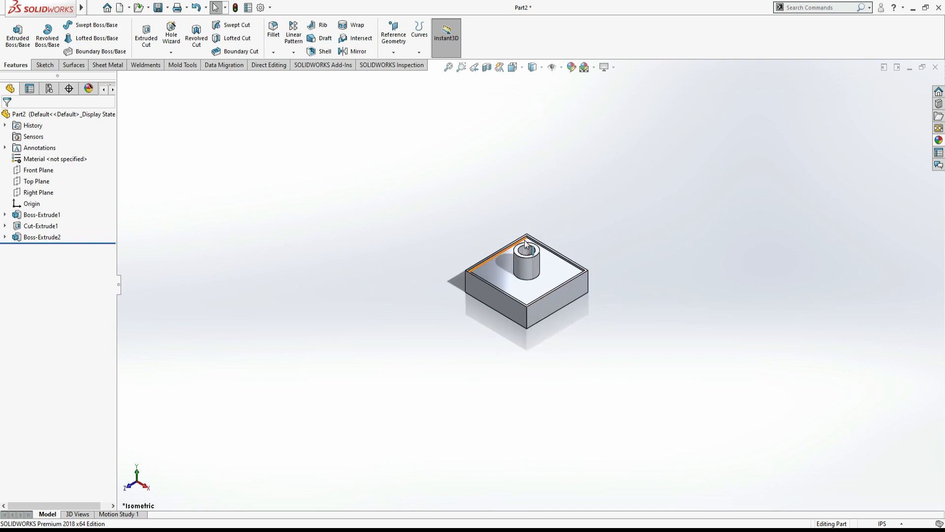
{"action": "middle_click_drag", "start_coordinate": [560, 220], "coordinate": [593, 282]}
{"action": "left_click", "coordinate": [526, 267]}
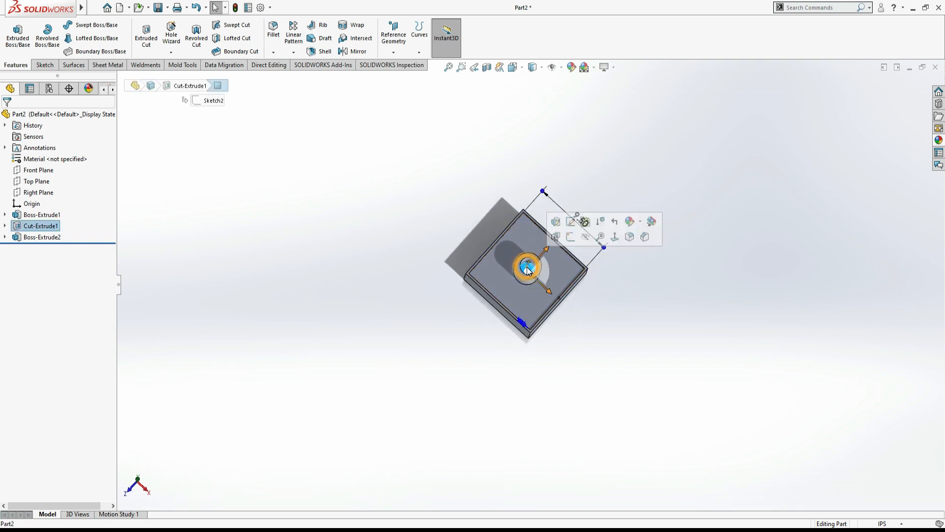
{"action": "left_click", "coordinate": [575, 236]}
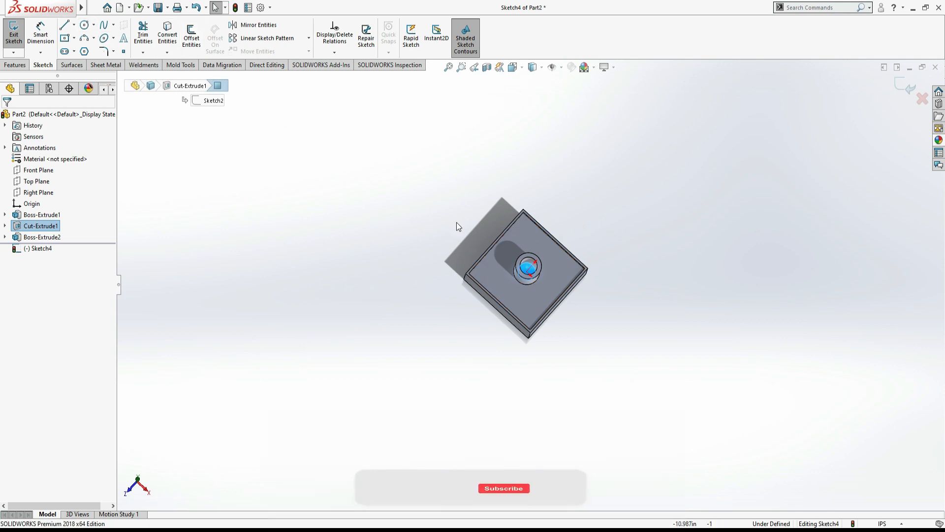
{"action": "scroll", "coordinate": [530, 275], "scroll_direction": "down", "scroll_amount": 2}
{"action": "scroll", "coordinate": [531, 274], "scroll_direction": "down", "scroll_amount": 3}
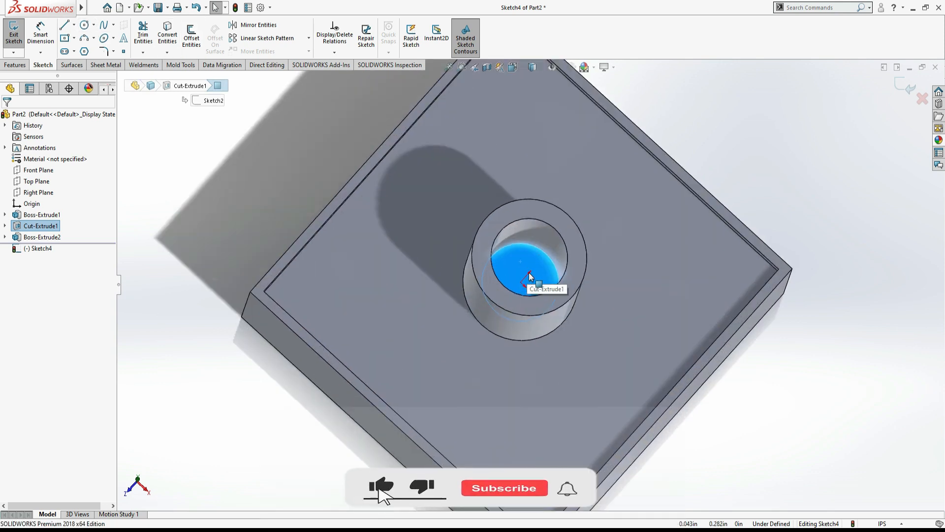
{"action": "left_click", "coordinate": [169, 46]}
Extrude the converted circle upward as a solid pole with a blind depth of 50 in, merged with the base
{"action": "scroll", "coordinate": [564, 305], "scroll_direction": "up", "scroll_amount": 4}
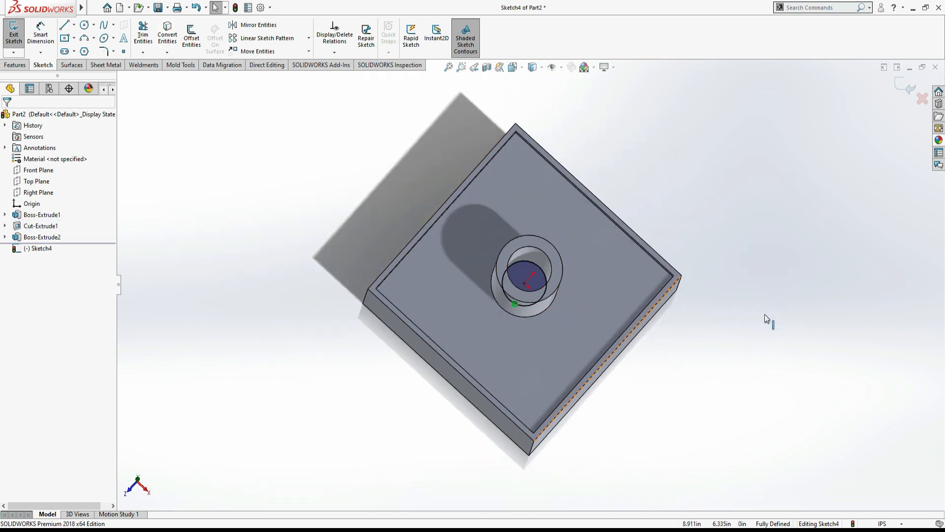
{"action": "middle_click_drag", "start_coordinate": [763, 315], "coordinate": [764, 250]}
{"action": "scroll", "coordinate": [764, 250], "scroll_direction": "up", "scroll_amount": 6}
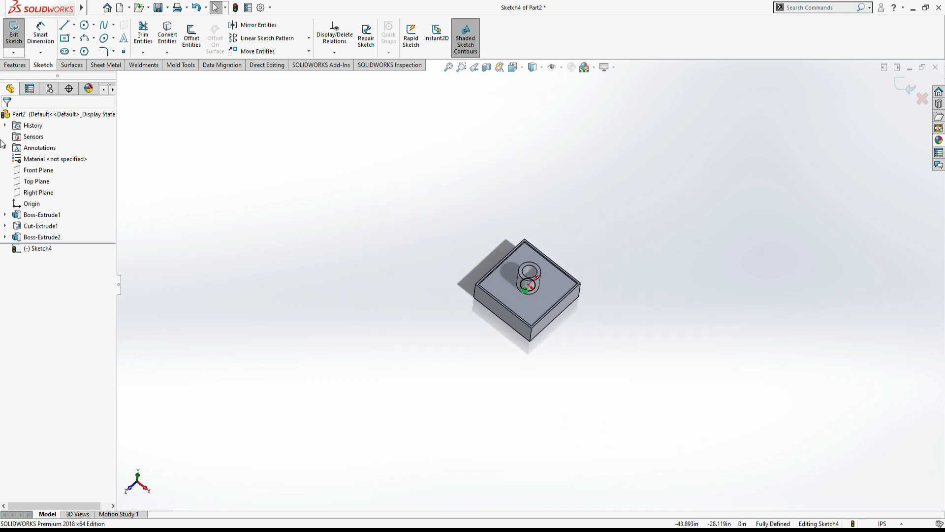
{"action": "left_click", "coordinate": [17, 66]}
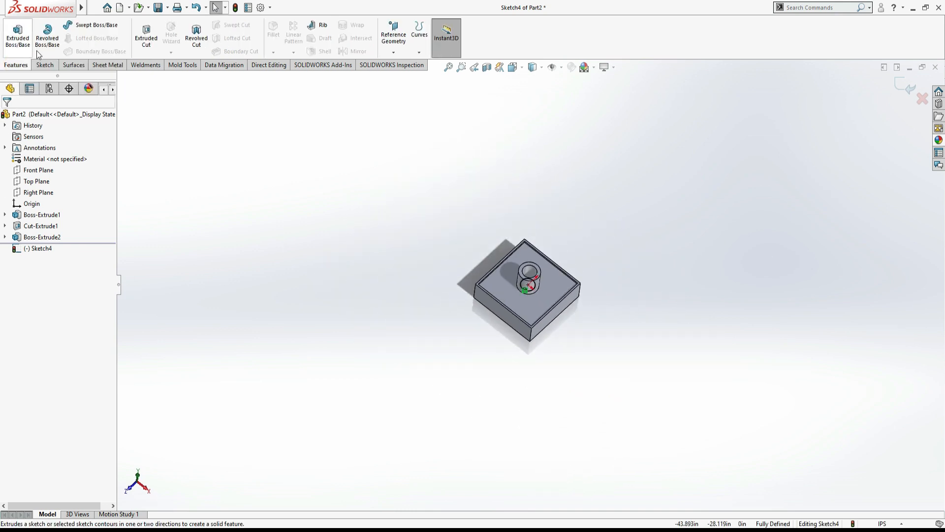
{"action": "left_click", "coordinate": [18, 33]}
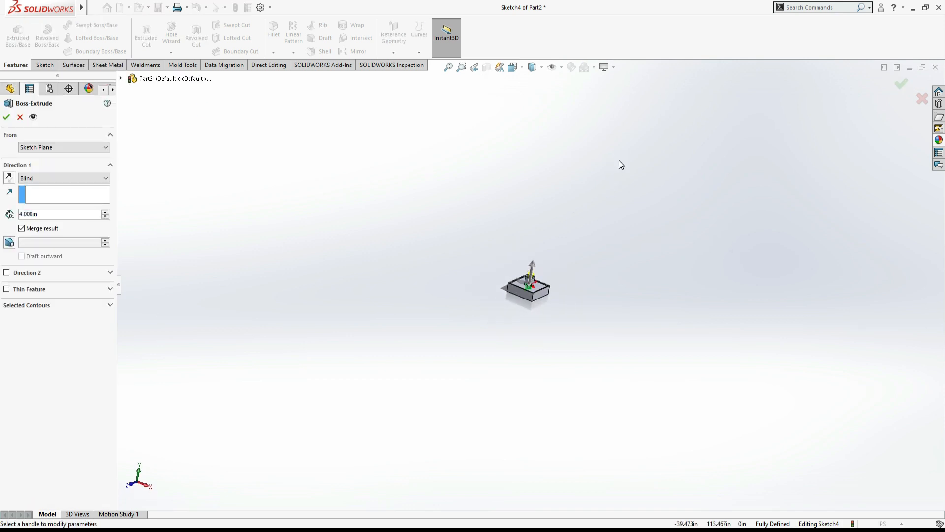
{"action": "left_click", "coordinate": [57, 215]}
{"action": "type", "text": "50"}
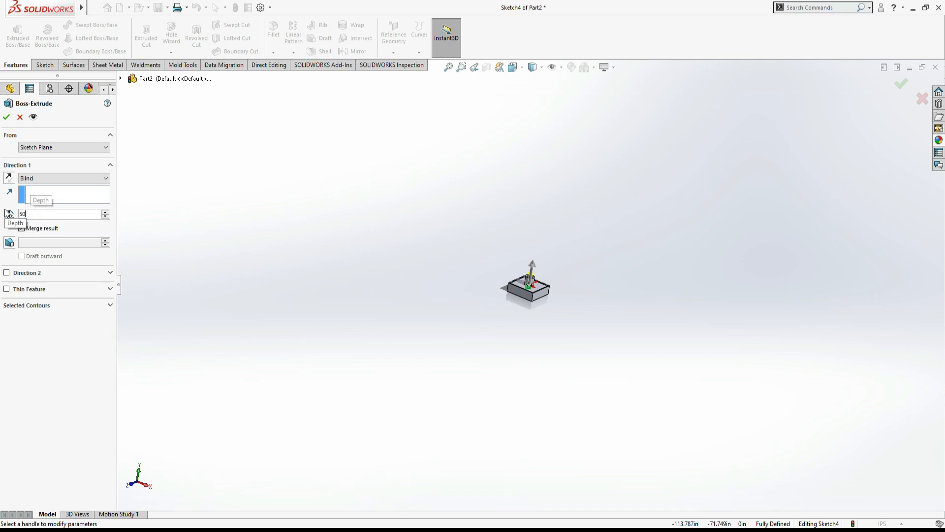
{"action": "key", "text": "Return"}
{"action": "left_click", "coordinate": [6, 116]}
{"action": "scroll", "coordinate": [576, 170], "scroll_direction": "down", "scroll_amount": 3}
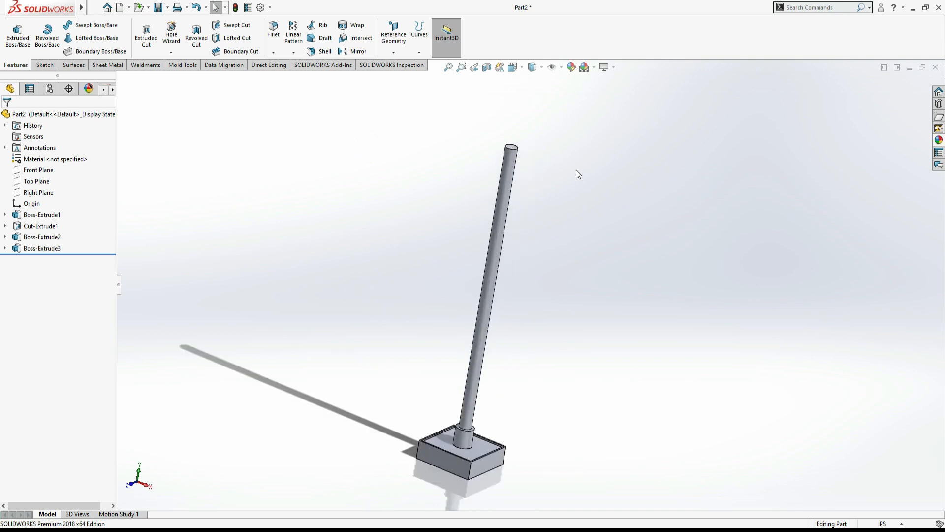
Edit the pole extrusion to add an outward draft of 0.5 degrees
{"action": "left_click", "coordinate": [16, 249]}
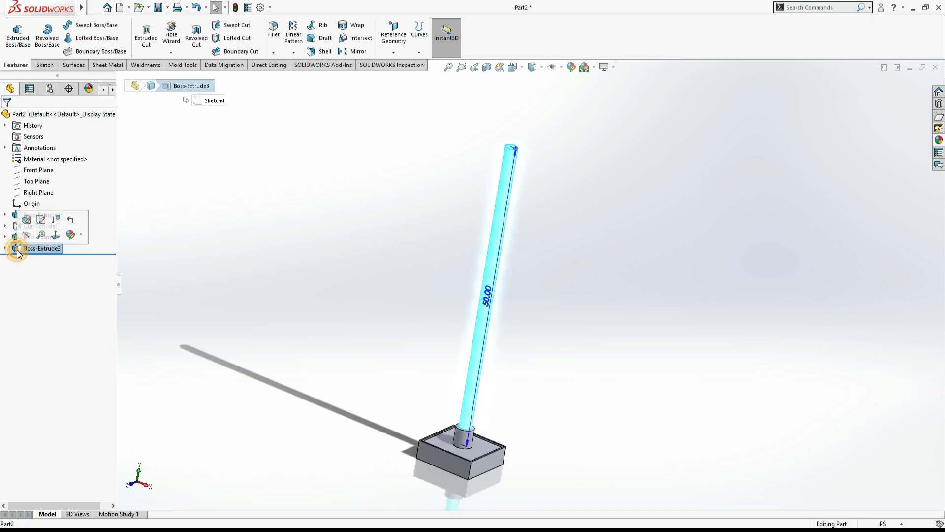
{"action": "left_click", "coordinate": [27, 224]}
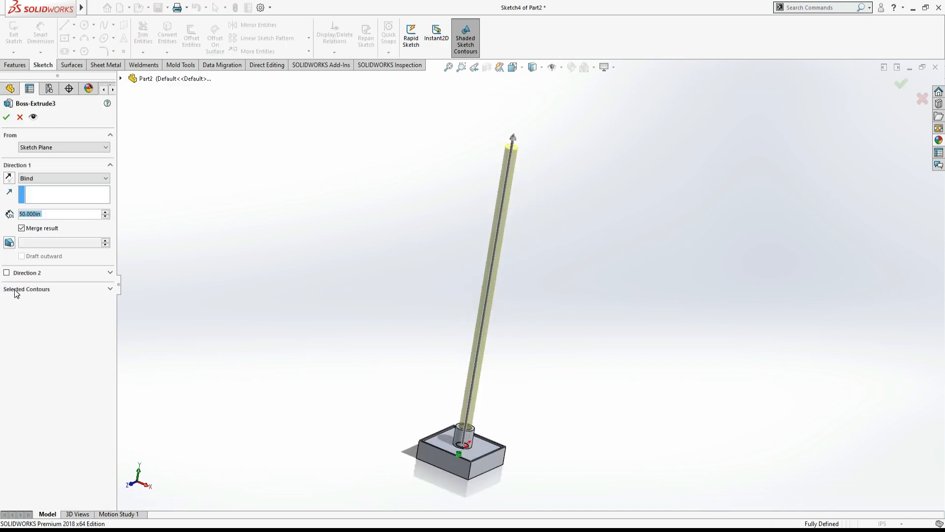
{"action": "left_click", "coordinate": [8, 242]}
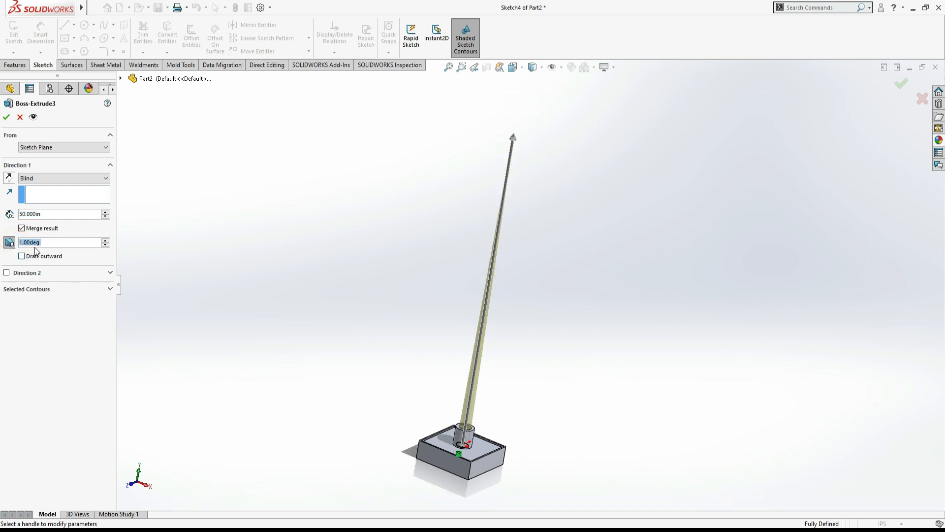
{"action": "left_click", "coordinate": [28, 256]}
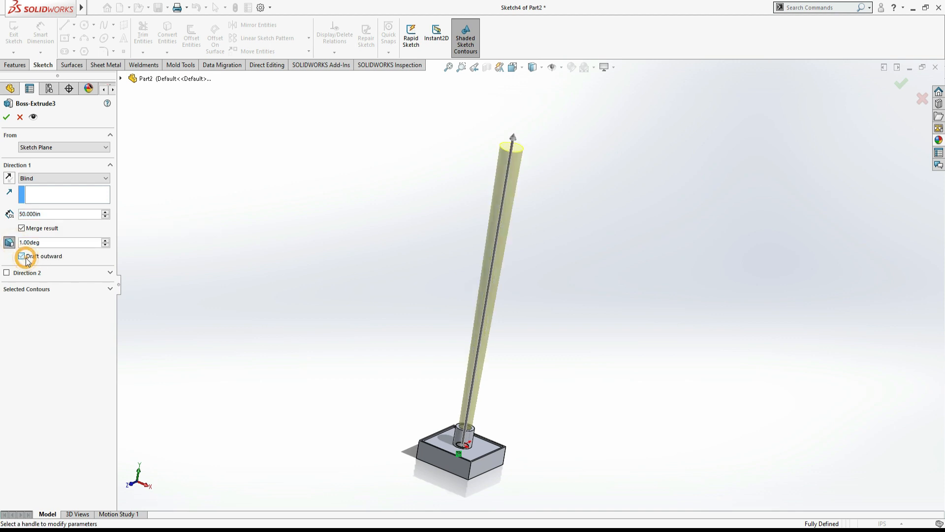
{"action": "left_click_drag", "start_coordinate": [49, 242], "coordinate": [5, 238]}
{"action": "type", "text": "0.5"}
{"action": "key", "text": "Return"}
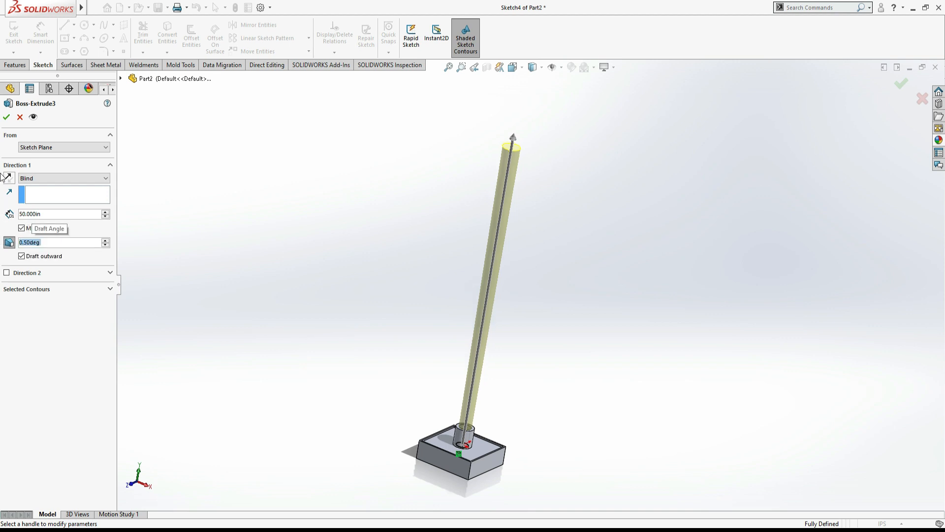
{"action": "left_click", "coordinate": [7, 117]}
{"action": "left_click", "coordinate": [314, 213]}
{"action": "scroll", "coordinate": [521, 283], "scroll_direction": "up", "scroll_amount": 4}
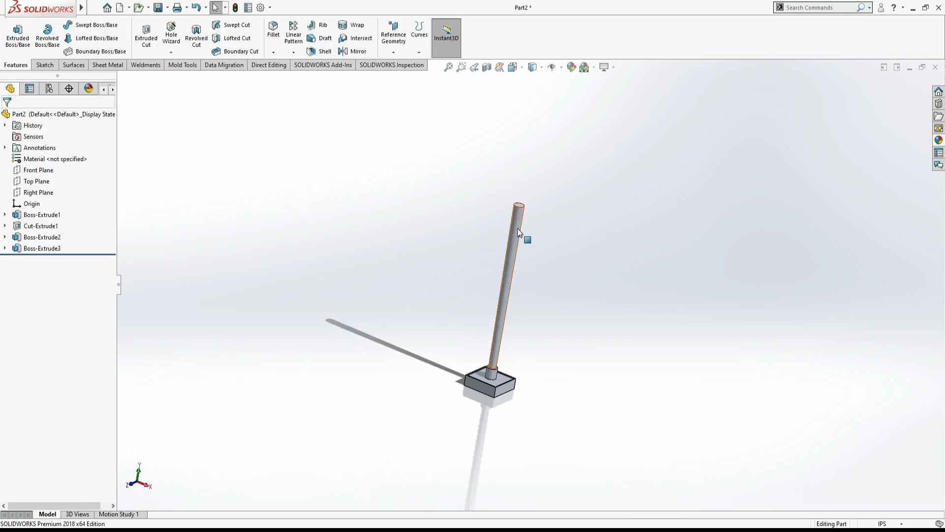
Apply the sandblasted iron appearance to the square base, its recess cut and the round collar
{"action": "key", "text": "ctrl+7"}
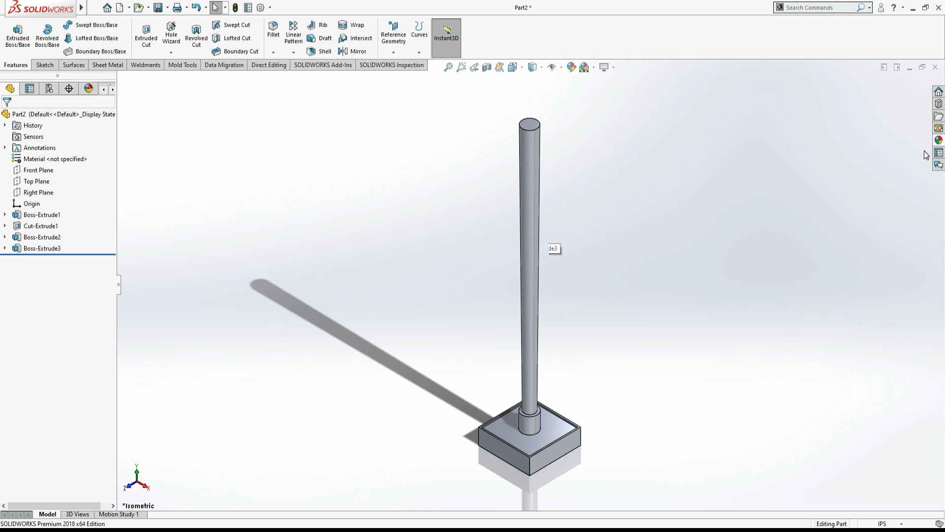
{"action": "left_click_drag", "start_coordinate": [68, 238], "coordinate": [31, 217]}
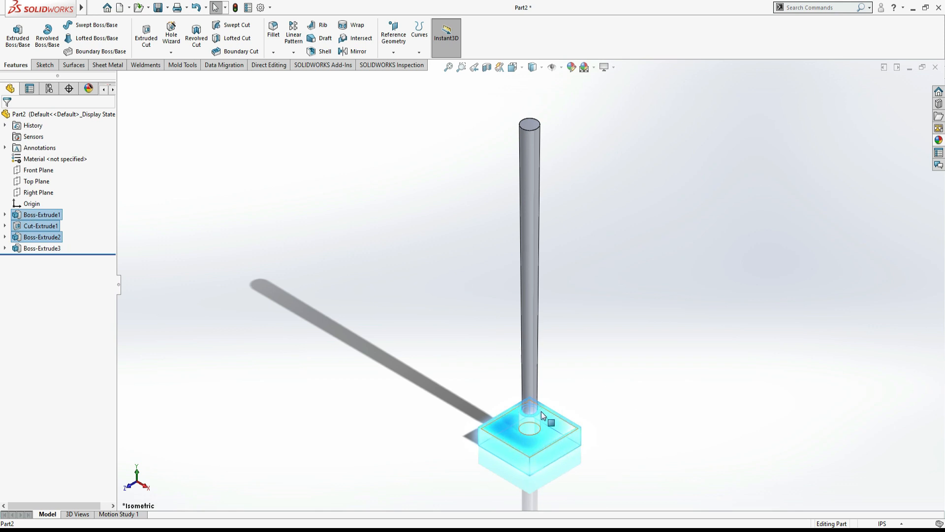
{"action": "left_click", "coordinate": [938, 141]}
{"action": "left_click", "coordinate": [838, 98]}
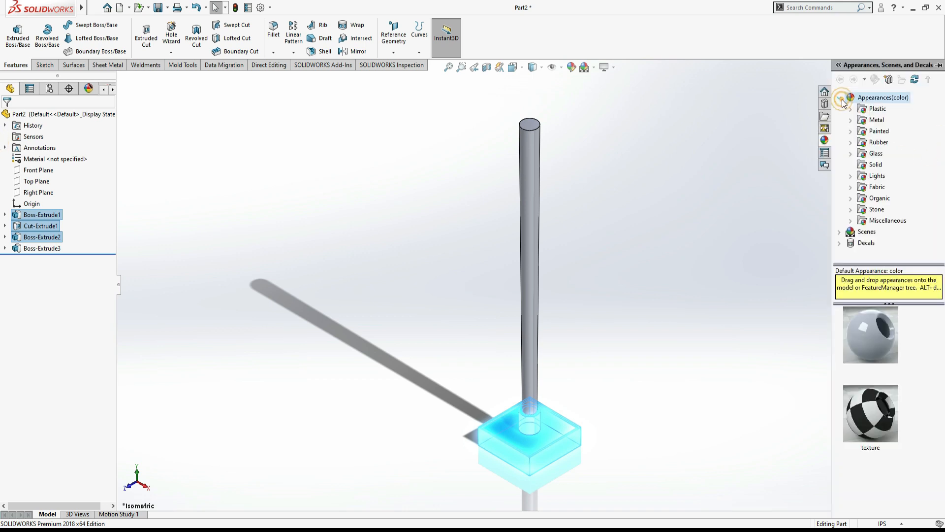
{"action": "left_click", "coordinate": [850, 121]}
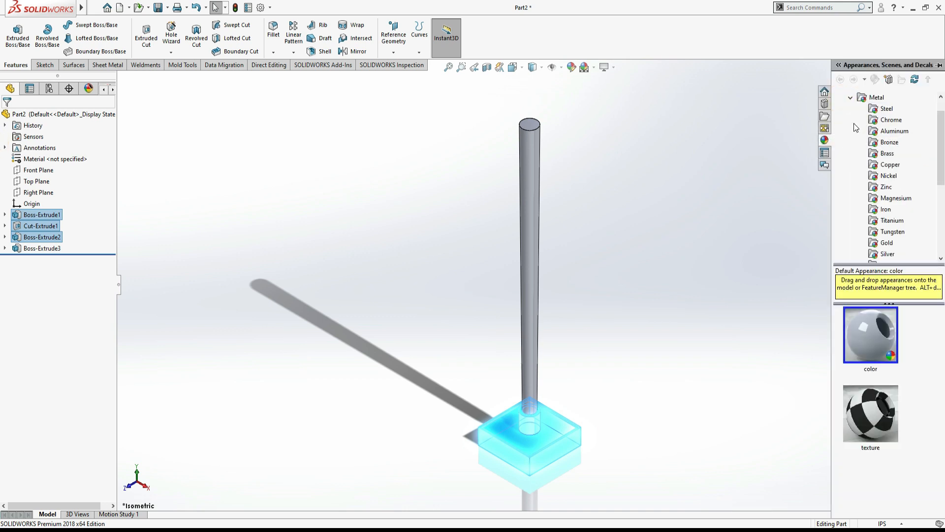
{"action": "scroll", "coordinate": [895, 188], "scroll_direction": "down", "scroll_amount": 1}
{"action": "left_click", "coordinate": [886, 176]}
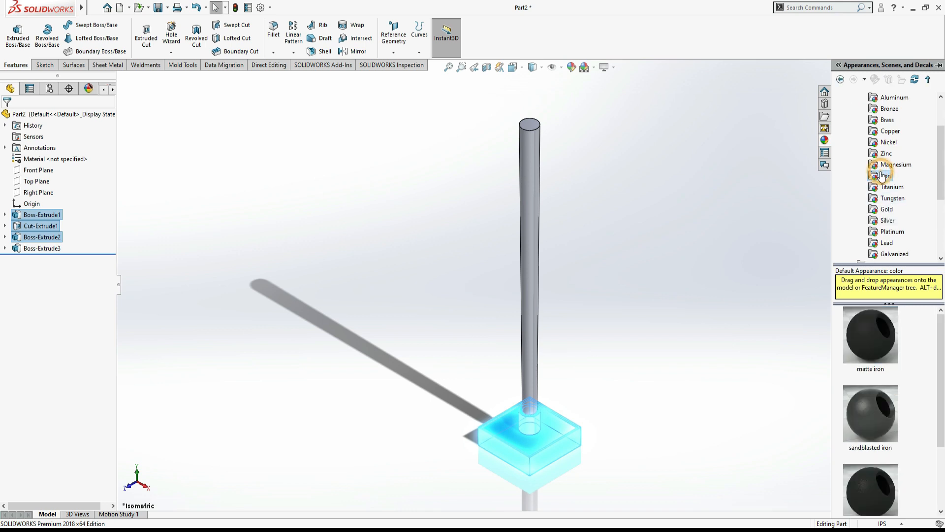
{"action": "scroll", "coordinate": [847, 360], "scroll_direction": "down", "scroll_amount": 2}
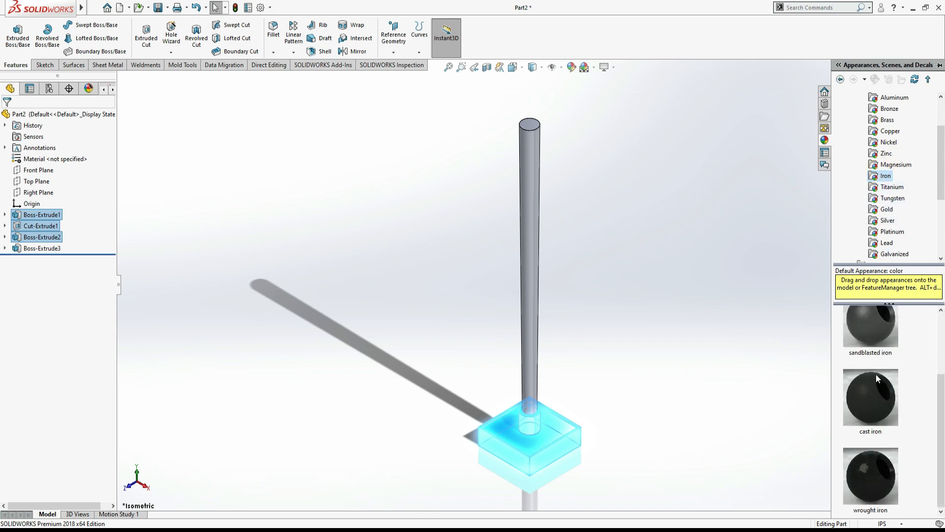
{"action": "left_click", "coordinate": [879, 337]}
{"action": "left_click", "coordinate": [719, 314]}
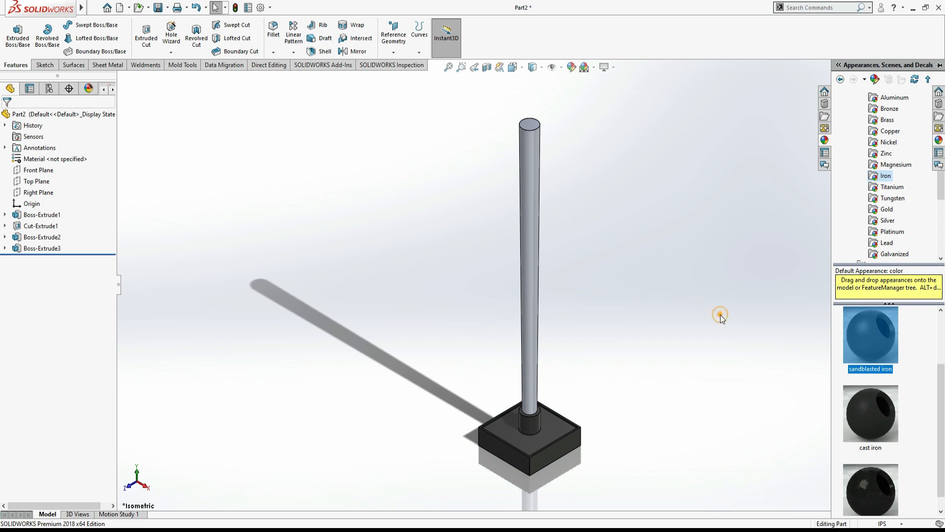
Apply the cast iron appearance to the base extrusion, the recess cut and the collar extrusion
{"action": "left_click", "coordinate": [937, 139]}
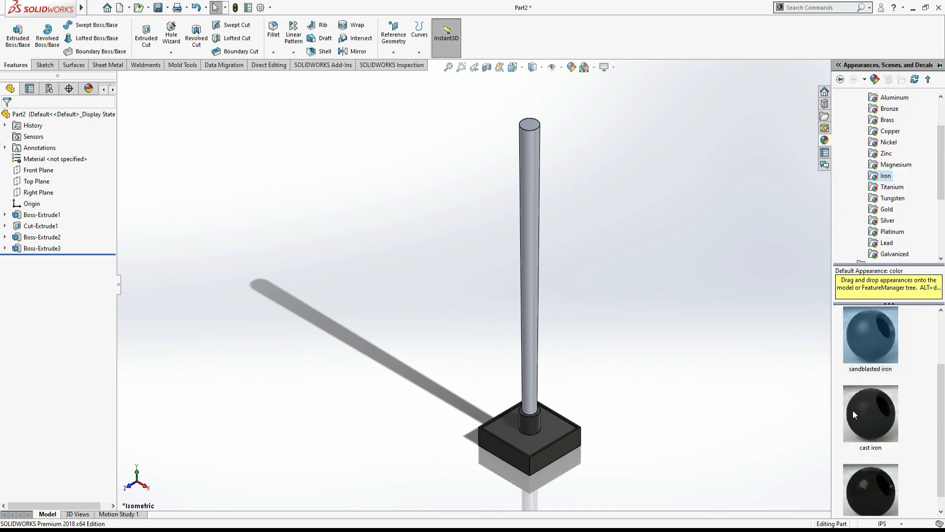
{"action": "left_click_drag", "start_coordinate": [83, 240], "coordinate": [41, 212]}
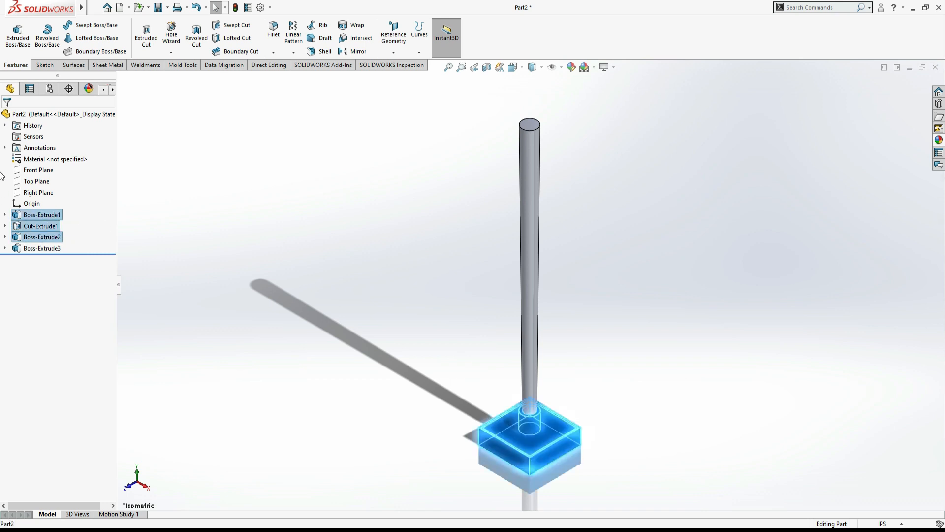
{"action": "left_click", "coordinate": [938, 140]}
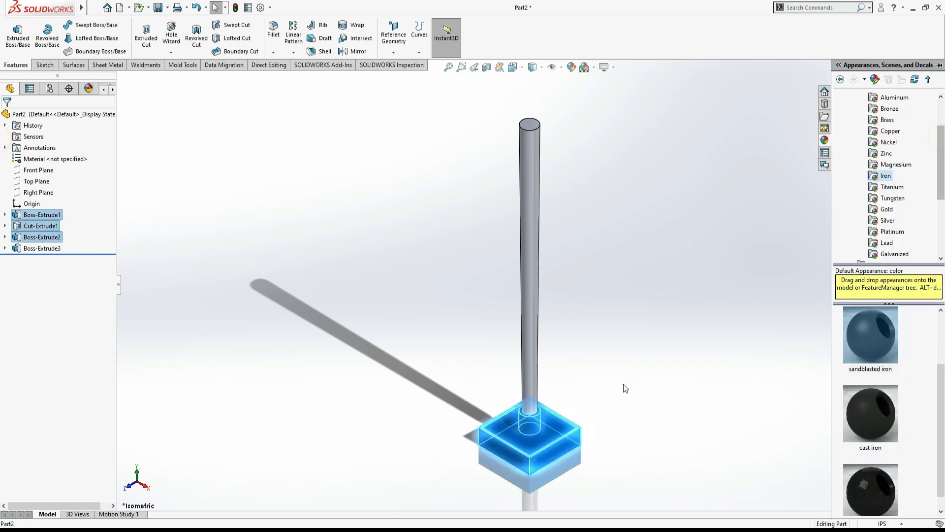
{"action": "left_click", "coordinate": [864, 421]}
{"action": "left_click", "coordinate": [559, 380]}
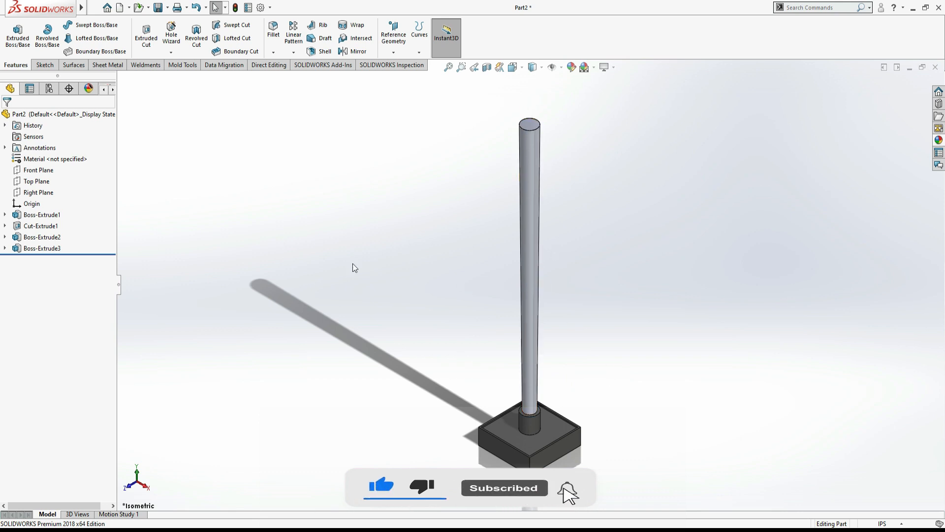
Apply the matte iron appearance to the tall pole extrusion
{"action": "mouse_move", "coordinate": [407, 348]}
{"action": "middle_mouse_down"}
{"action": "mouse_move", "coordinate": [472, 238]}
{"action": "mouse_move", "coordinate": [401, 333]}
{"action": "middle_mouse_up"}
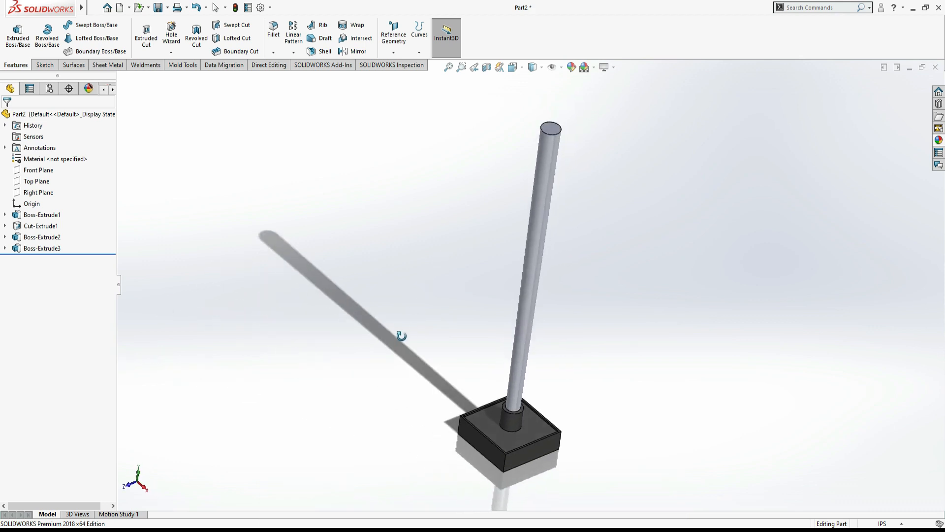
{"action": "left_click", "coordinate": [18, 248]}
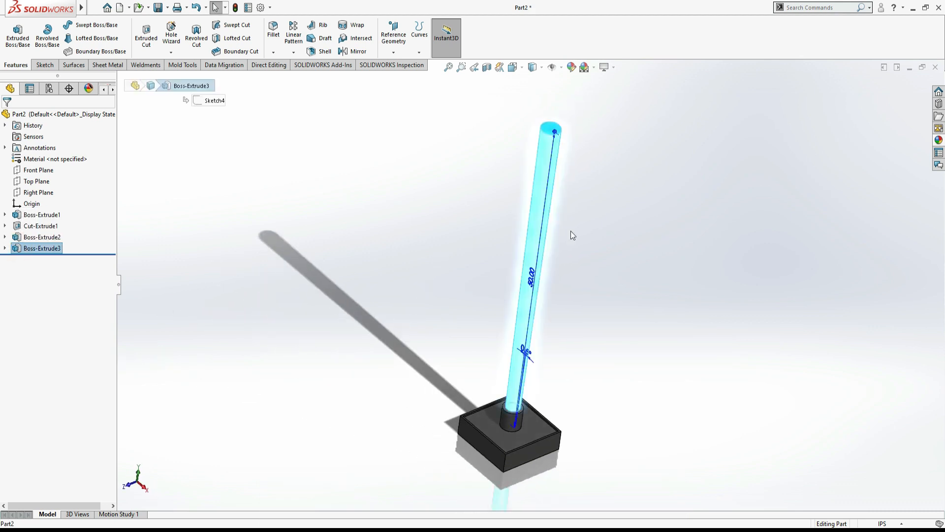
{"action": "left_click", "coordinate": [939, 140]}
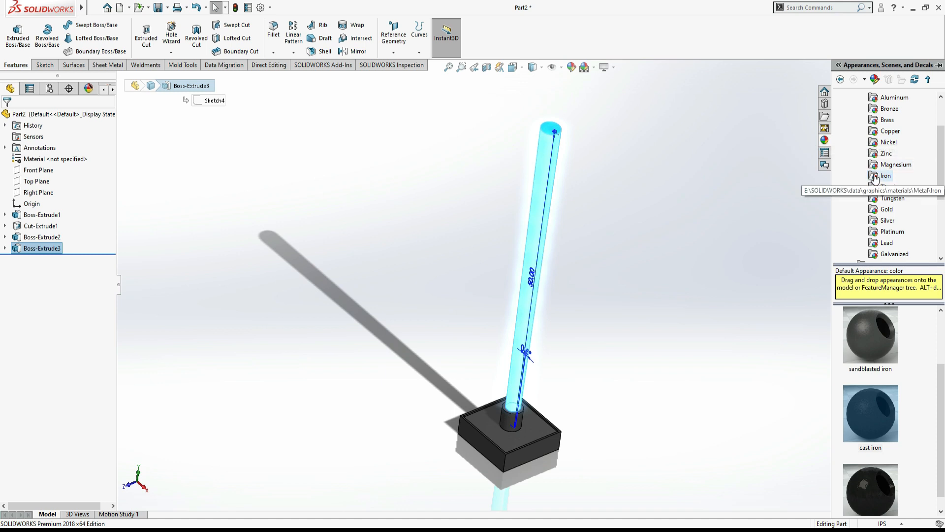
{"action": "scroll", "coordinate": [881, 419], "scroll_direction": "up", "scroll_amount": 1}
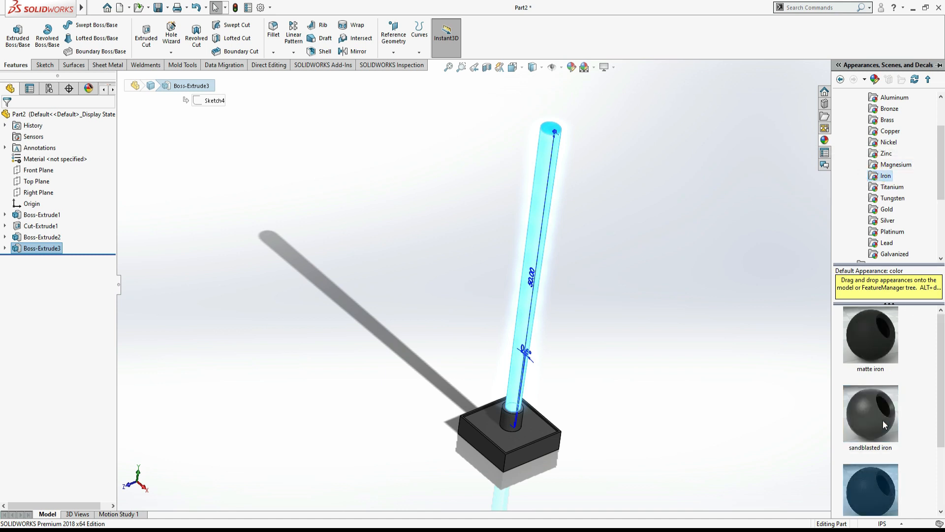
{"action": "mouse_move", "coordinate": [882, 421]}
{"action": "scroll", "coordinate": [882, 419], "scroll_direction": "down", "scroll_amount": 1}
{"action": "scroll", "coordinate": [902, 410], "scroll_direction": "up", "scroll_amount": 1}
{"action": "double_click", "coordinate": [887, 351]}
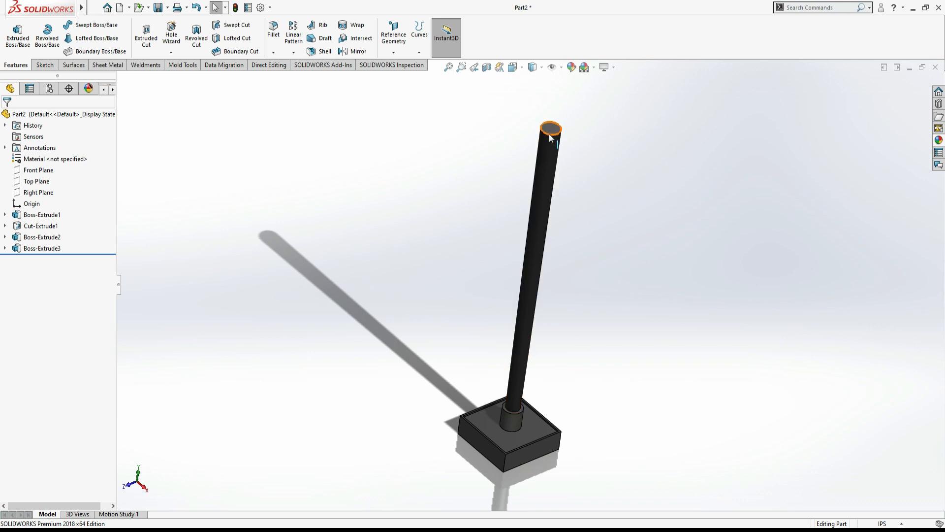
{"action": "left_click", "coordinate": [538, 163]}
{"action": "left_click", "coordinate": [168, 280]}
{"action": "left_click", "coordinate": [42, 248]}
{"action": "left_click", "coordinate": [570, 68]}
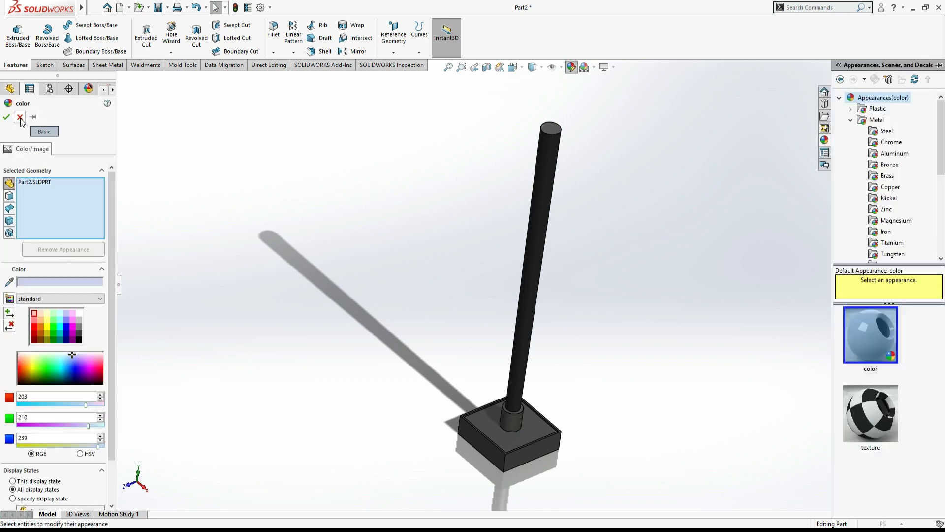
{"action": "left_click", "coordinate": [354, 231]}
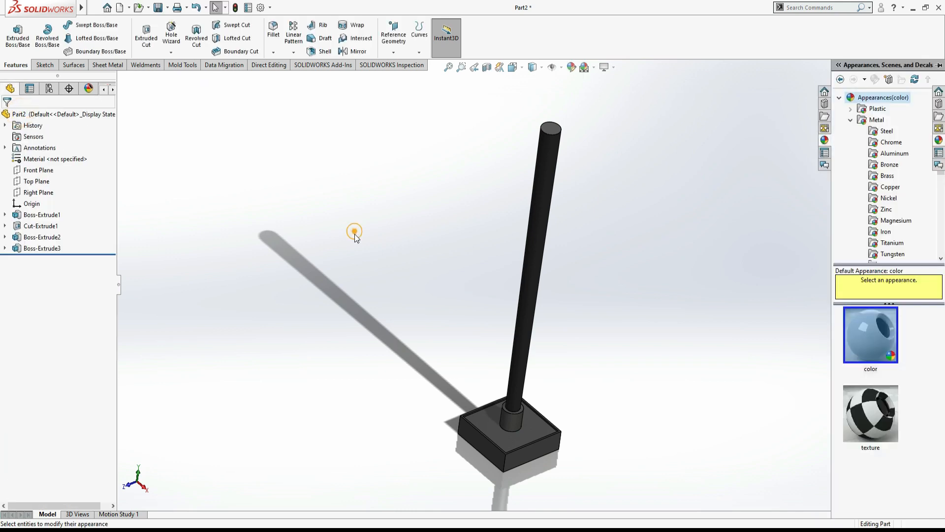
Edit the pole extrusion's matte iron appearance and set its colour to light gray, RGB 192, 192, 192
{"action": "left_click", "coordinate": [57, 249]}
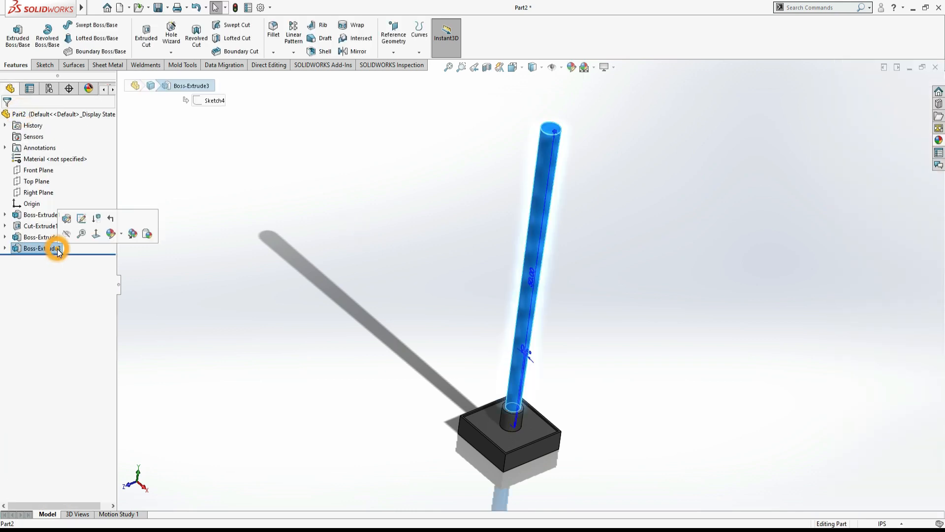
{"action": "left_click", "coordinate": [570, 68]}
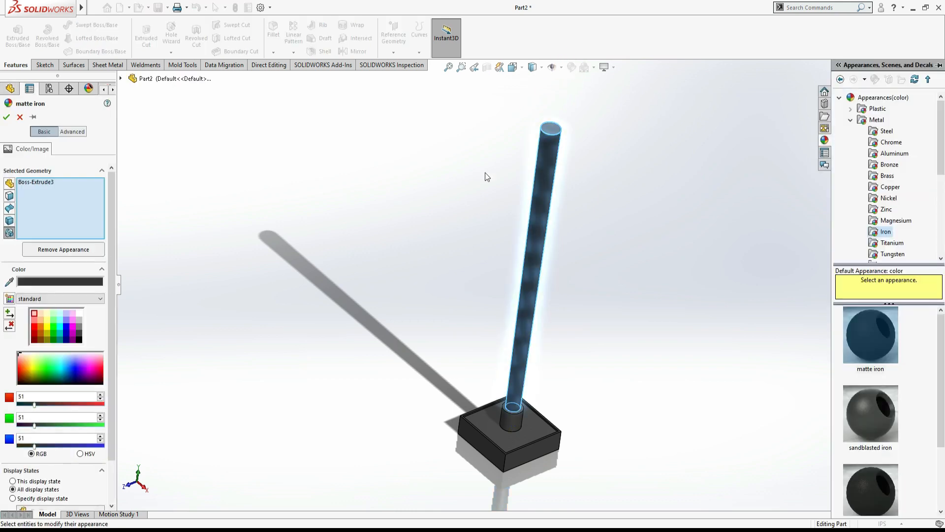
{"action": "left_click", "coordinate": [77, 318]}
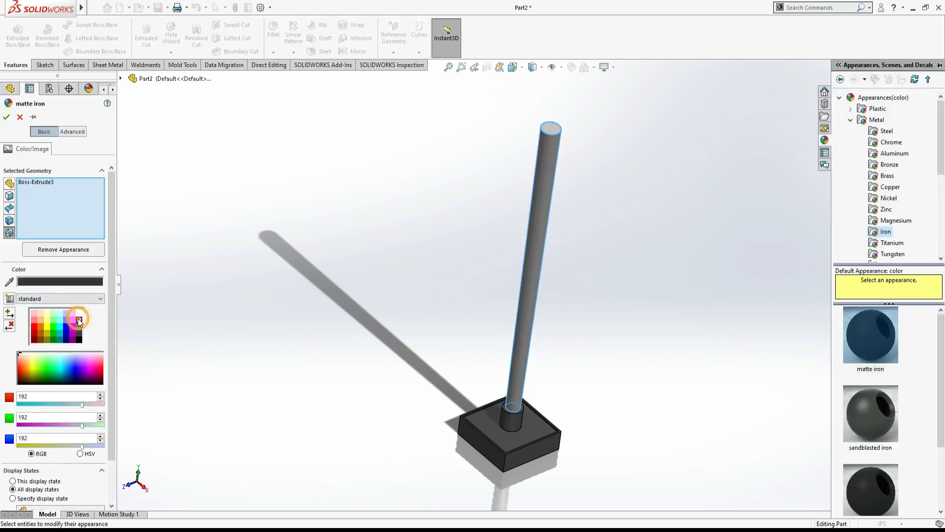
{"action": "left_click", "coordinate": [203, 284]}
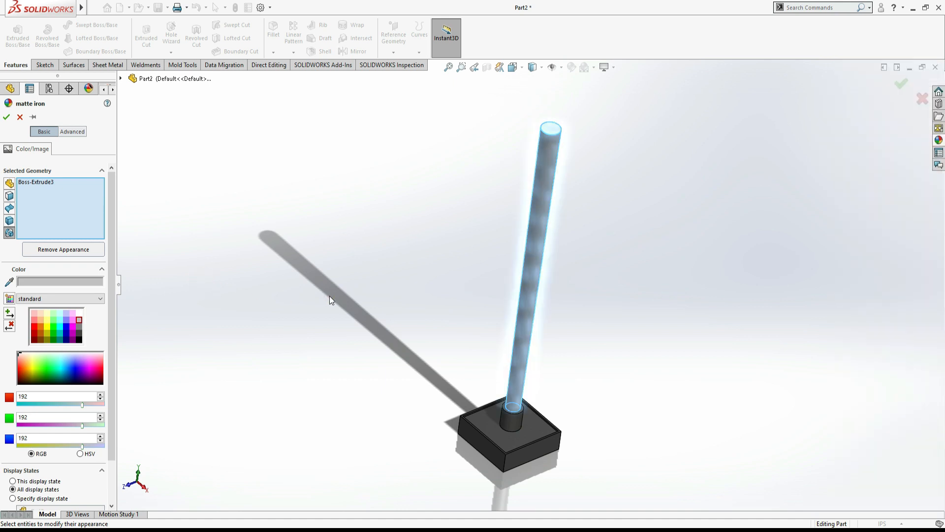
{"action": "left_click", "coordinate": [444, 297]}
{"action": "left_click", "coordinate": [8, 120]}
{"action": "left_click", "coordinate": [279, 191]}
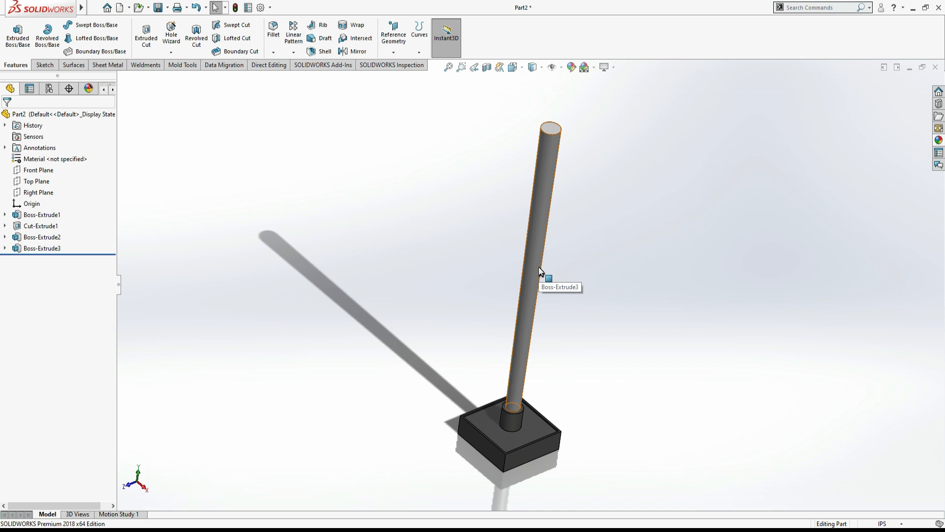
Recolour the pole extrusion's matte iron appearance to a pale wood-like yellow, RGB 255, 223, 103
{"action": "middle_click_drag", "start_coordinate": [539, 267], "coordinate": [531, 266]}
{"action": "key", "text": "ctrl+7"}
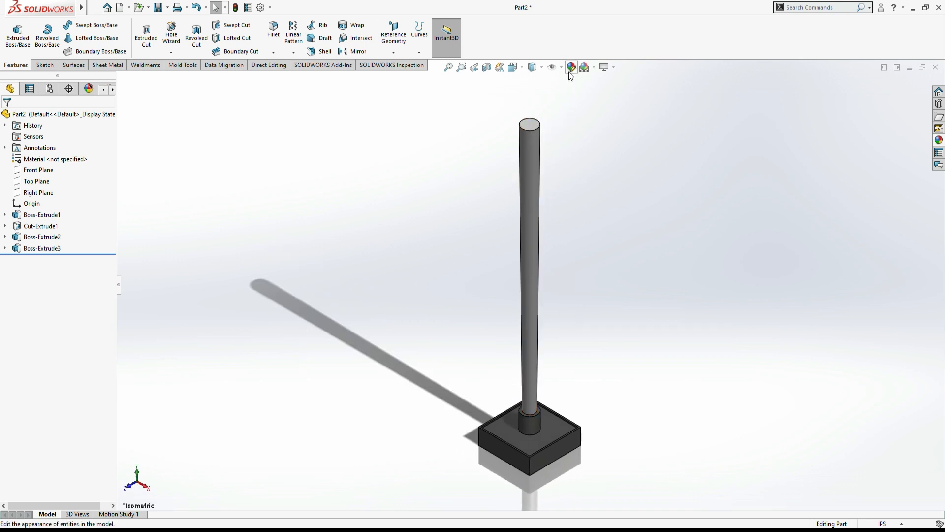
{"action": "left_click", "coordinate": [43, 249]}
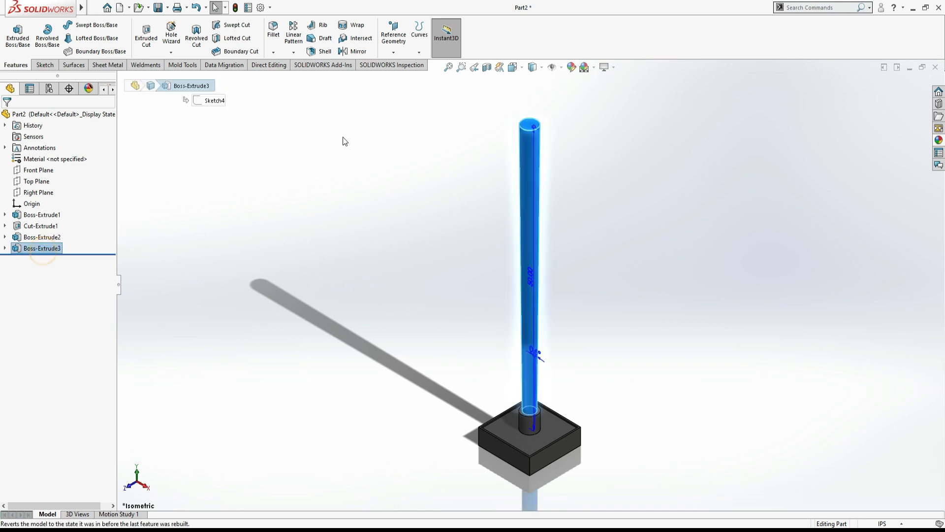
{"action": "left_click", "coordinate": [569, 67]}
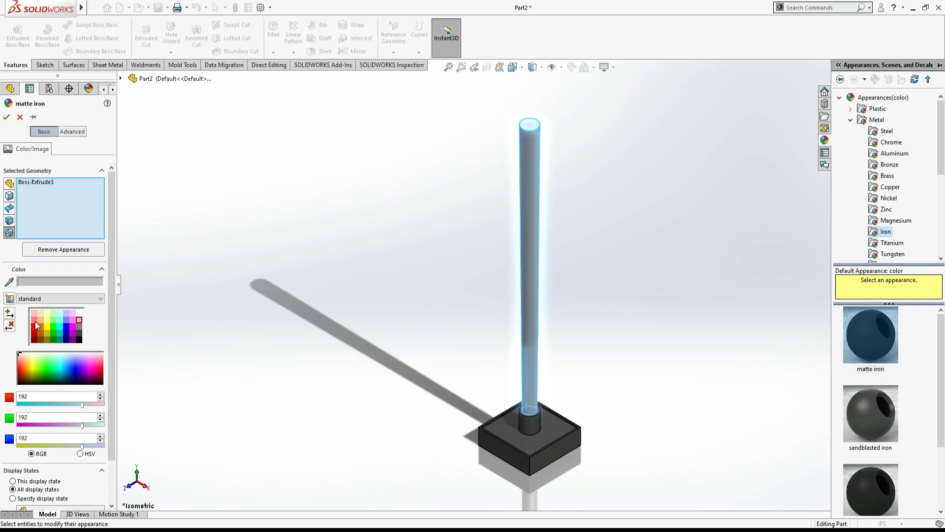
{"action": "left_click", "coordinate": [39, 321]}
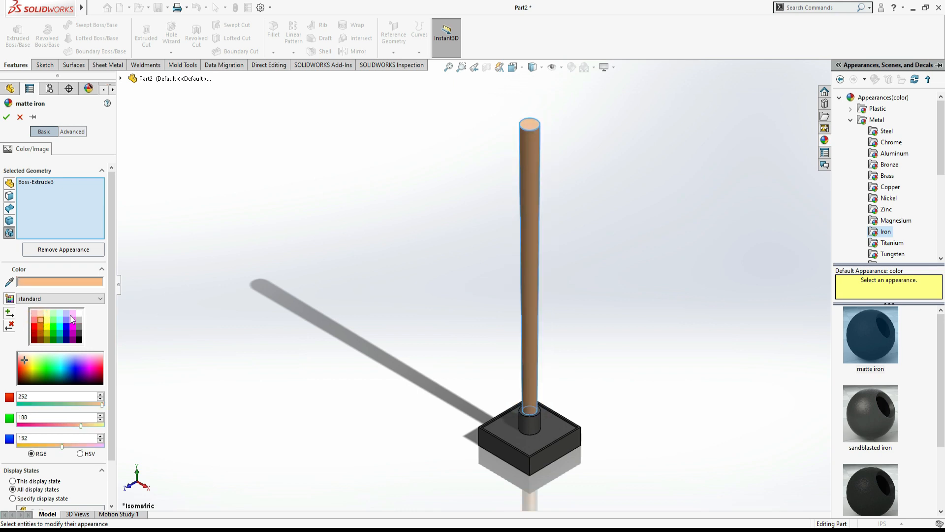
{"action": "mouse_move", "coordinate": [51, 356]}
{"action": "left_mouse_down"}
{"action": "mouse_move", "coordinate": [22, 358]}
{"action": "mouse_move", "coordinate": [20, 367]}
{"action": "mouse_move", "coordinate": [29, 361]}
{"action": "left_mouse_up"}
{"action": "left_click", "coordinate": [218, 302]}
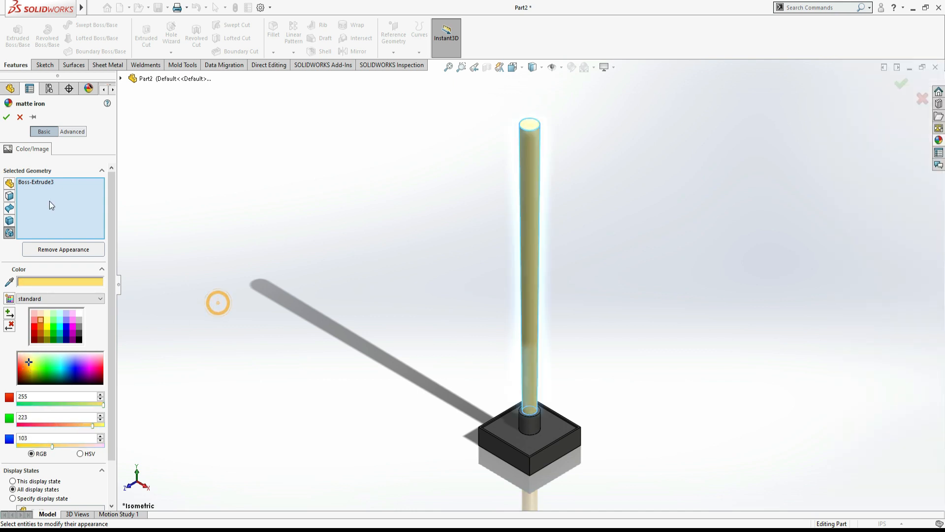
{"action": "left_click", "coordinate": [6, 119]}
{"action": "left_click", "coordinate": [204, 186]}
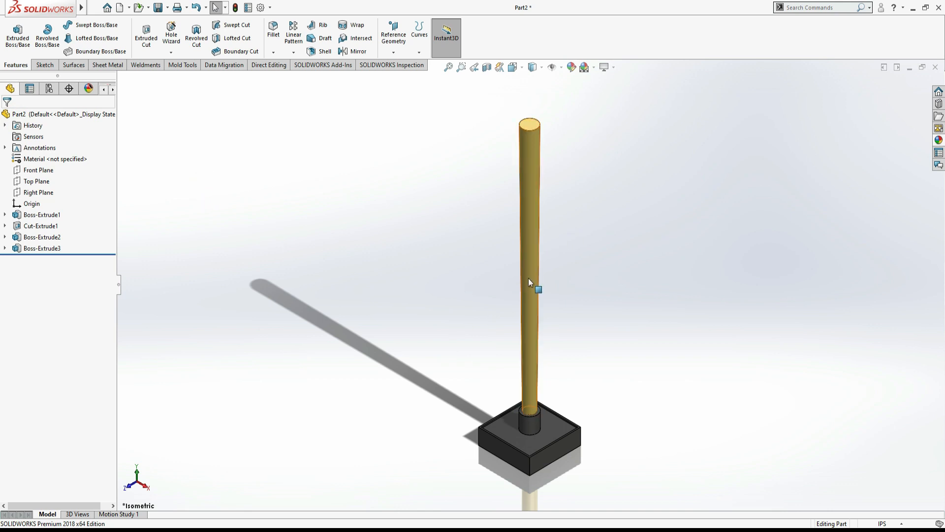
Browse the appearance library's categories and look through the organic wood finishes
{"action": "left_click", "coordinate": [943, 141]}
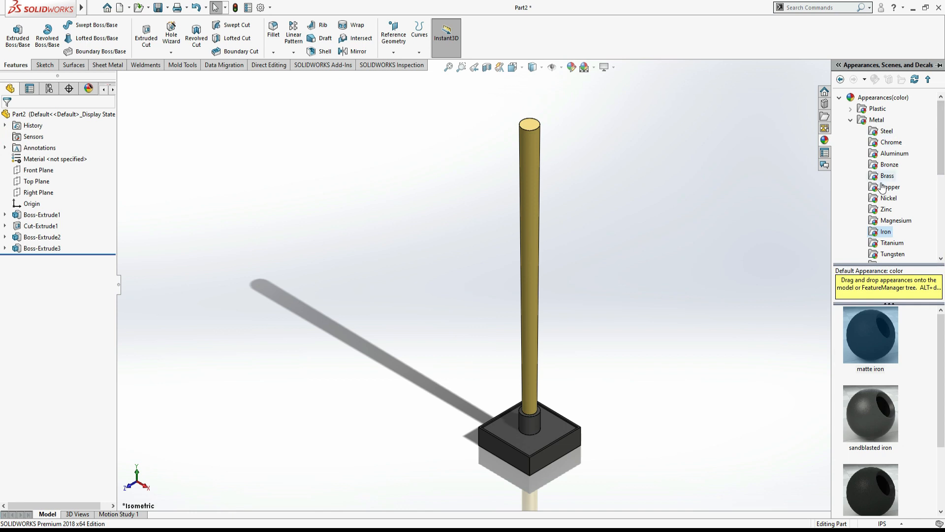
{"action": "left_click", "coordinate": [850, 120]}
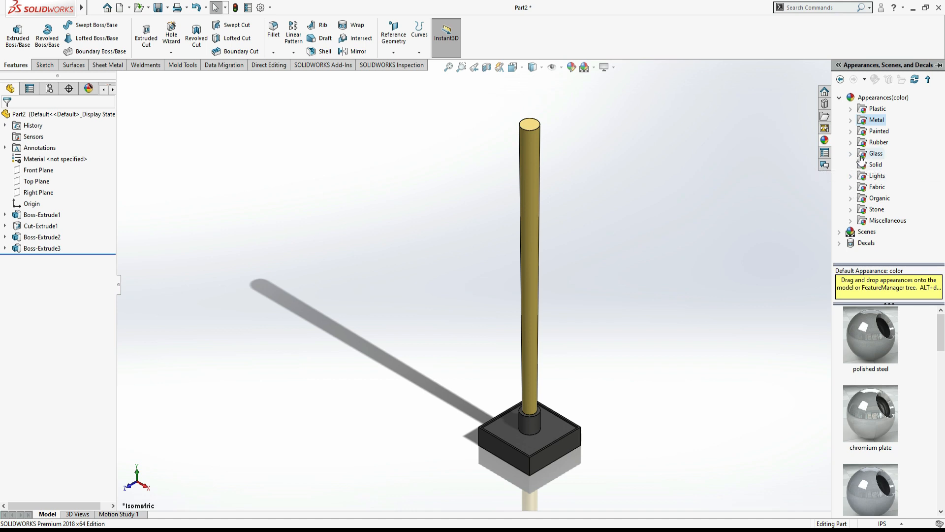
{"action": "left_click", "coordinate": [851, 131]}
{"action": "left_click", "coordinate": [852, 130]}
{"action": "left_click", "coordinate": [851, 142]}
{"action": "left_click", "coordinate": [851, 142]}
{"action": "left_click", "coordinate": [851, 153]}
{"action": "left_click", "coordinate": [851, 154]}
{"action": "left_click", "coordinate": [851, 176]}
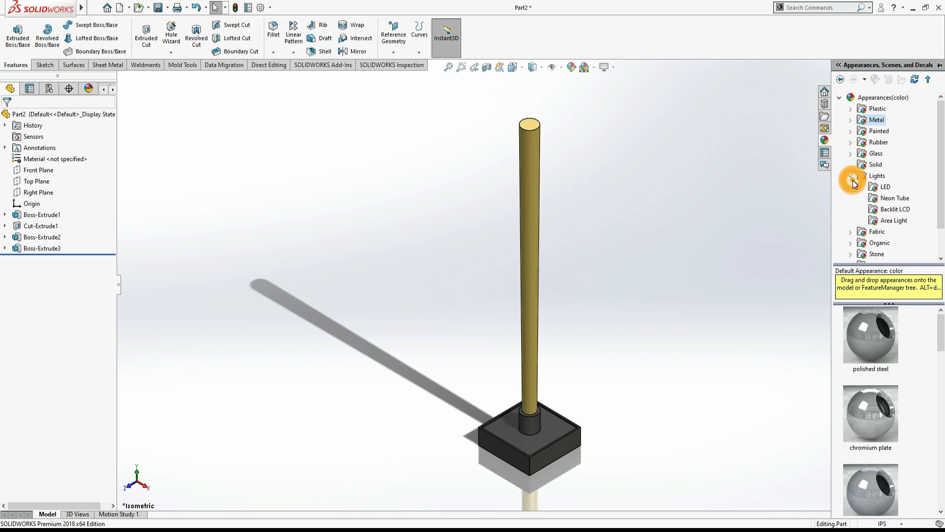
{"action": "left_click", "coordinate": [851, 177]}
{"action": "left_click", "coordinate": [851, 187]}
{"action": "left_click", "coordinate": [851, 187]}
{"action": "left_click", "coordinate": [851, 198]}
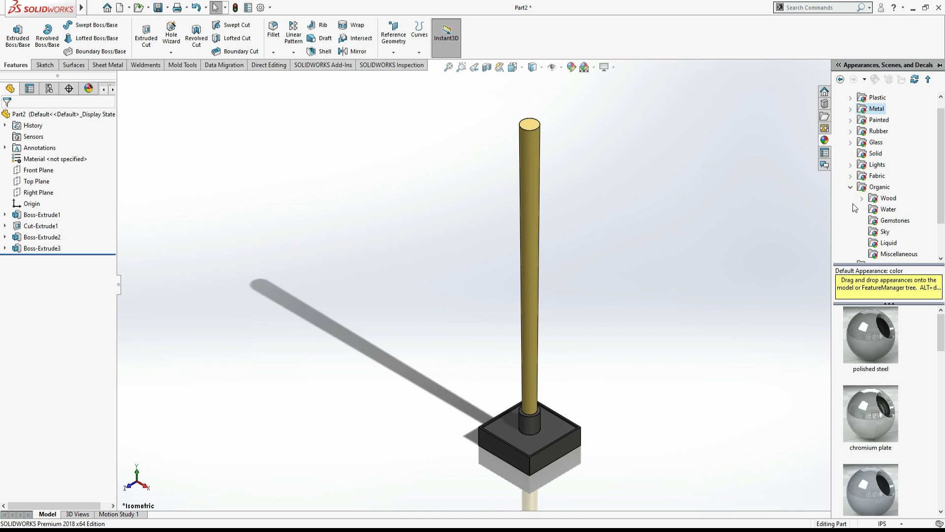
{"action": "left_click", "coordinate": [887, 198]}
{"action": "scroll", "coordinate": [860, 353], "scroll_direction": "down", "scroll_amount": 3}
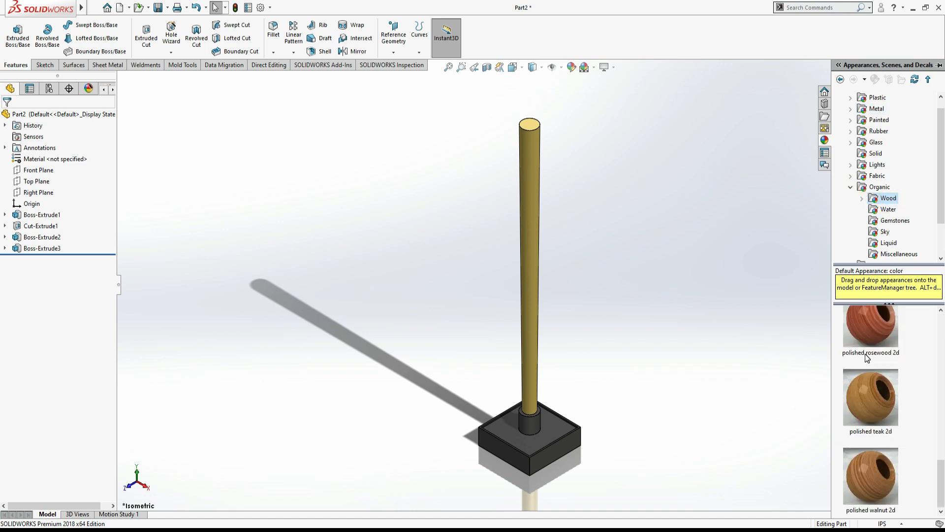
{"action": "left_click", "coordinate": [575, 229]}
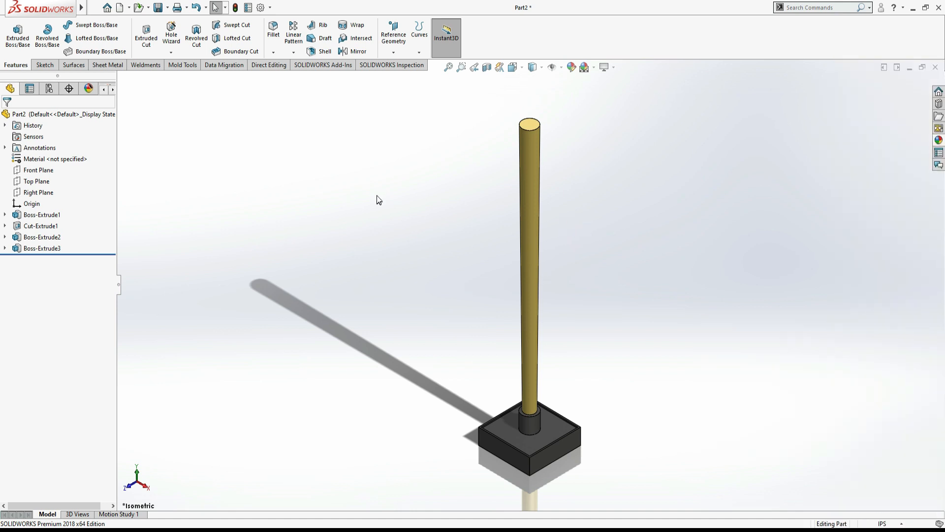
{"action": "left_click", "coordinate": [606, 241]}
{"action": "key", "text": "ctrl+1"}
{"action": "key", "text": "ctrl+7"}
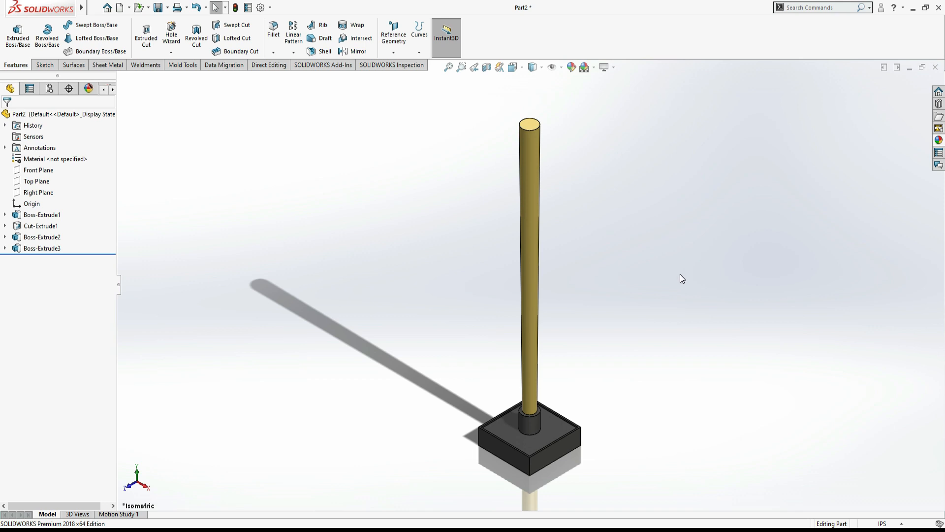